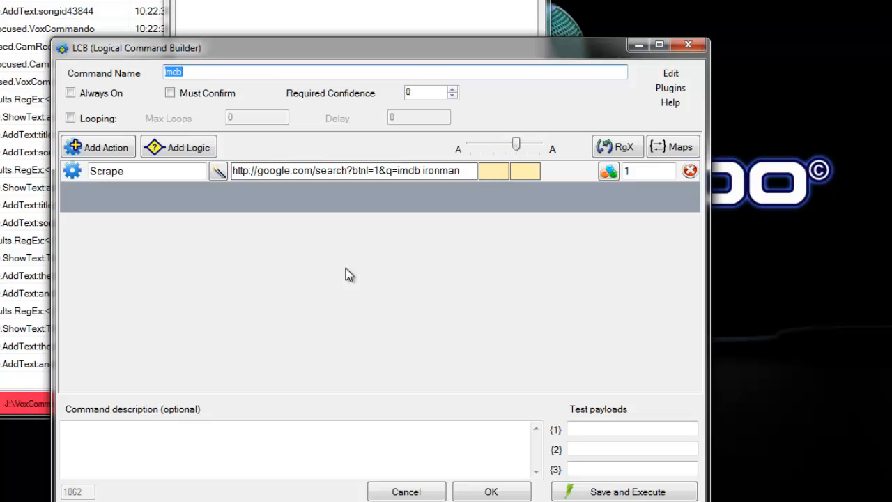
{"action": "left_click", "coordinate": [396, 171]}
{"action": "left_click_drag", "start_coordinate": [421, 170], "coordinate": [460, 171]}
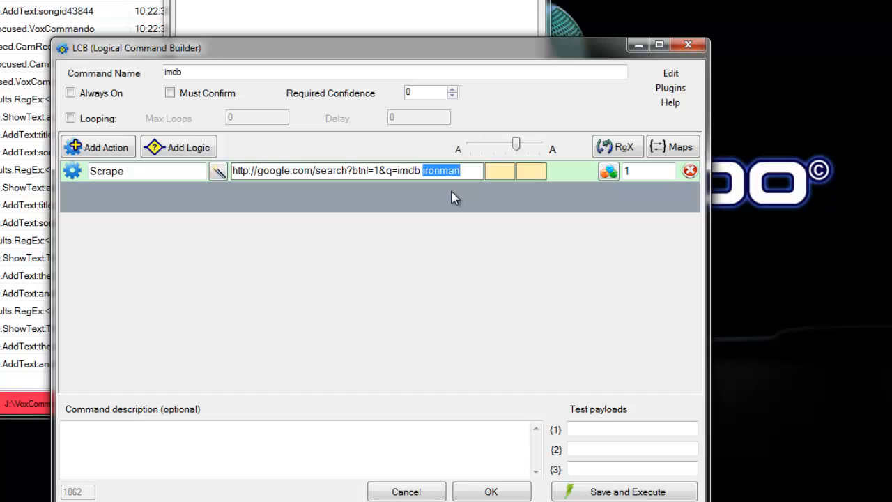
{"action": "key", "text": "Left"}
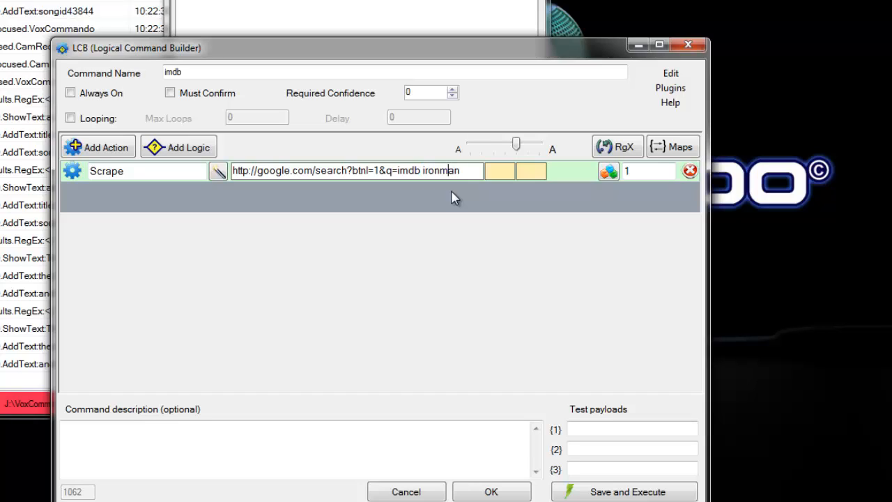
{"action": "key", "text": "shift+Left"}
{"action": "key", "text": "shift+Left"}
{"action": "key", "text": "shift+Left"}
{"action": "key", "text": "shift+Left"}
{"action": "key", "text": "shift+Left"}
{"action": "left_click", "coordinate": [428, 174]}
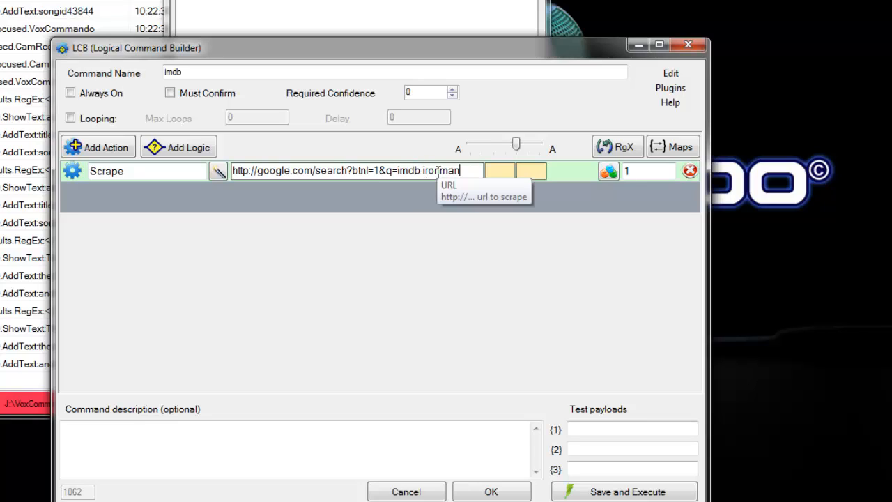
{"action": "double_click", "coordinate": [435, 170]}
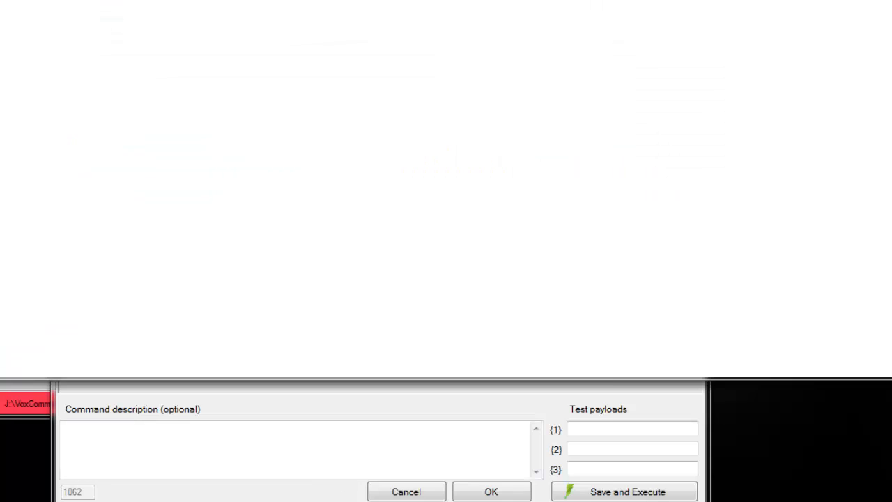
Switch to Chrome, open the IMDb site from the Google results and search it for "ironman".
{"action": "left_click_drag", "start_coordinate": [237, 0], "coordinate": [277, 2]}
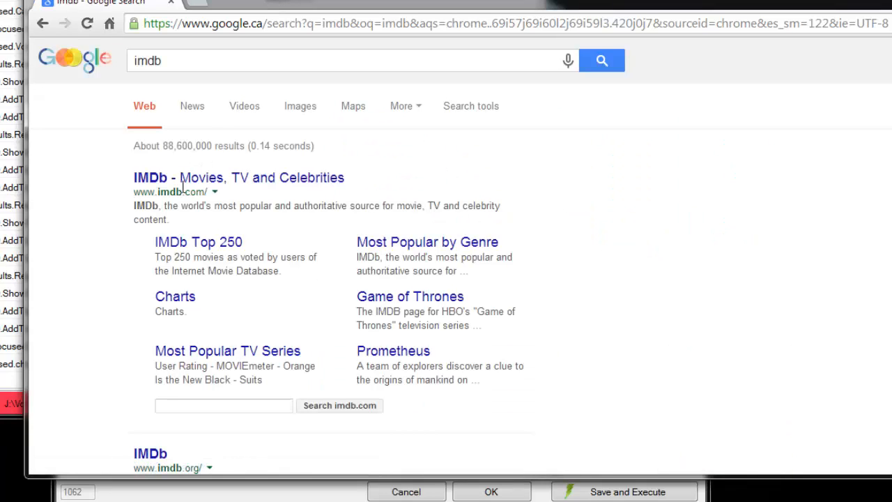
{"action": "left_click", "coordinate": [175, 177]}
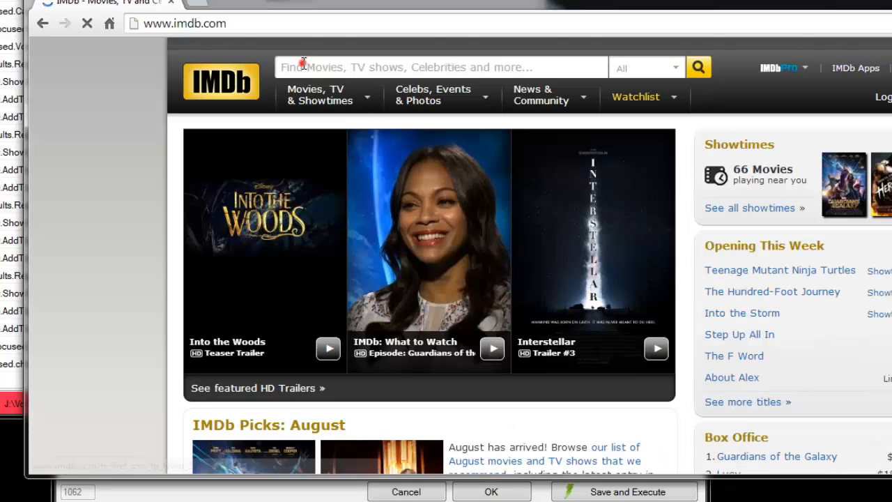
{"action": "left_click", "coordinate": [304, 64]}
{"action": "type", "text": "ironman"}
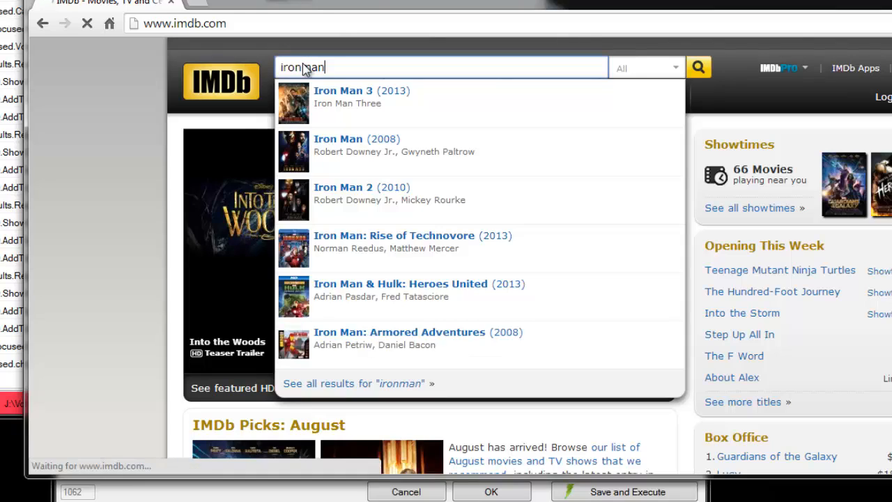
{"action": "key", "text": "Return"}
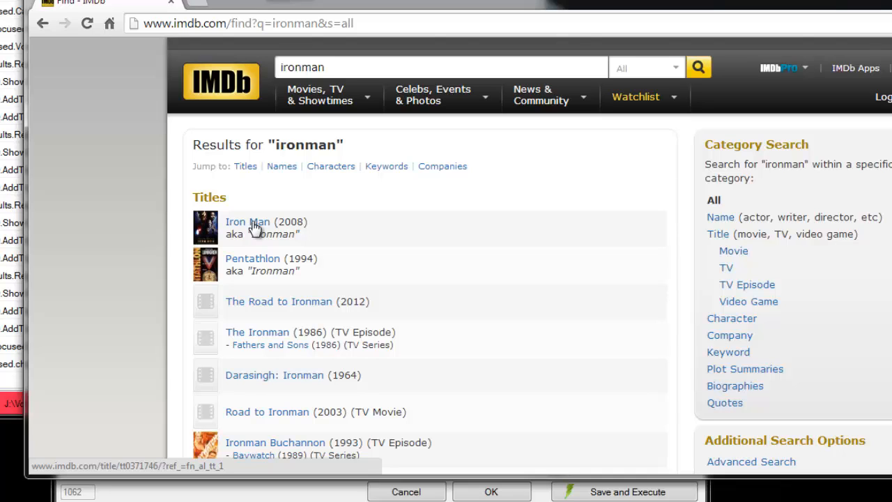
Run a Google search for "imdb ironman" from the browser.
{"action": "left_click", "coordinate": [373, 24]}
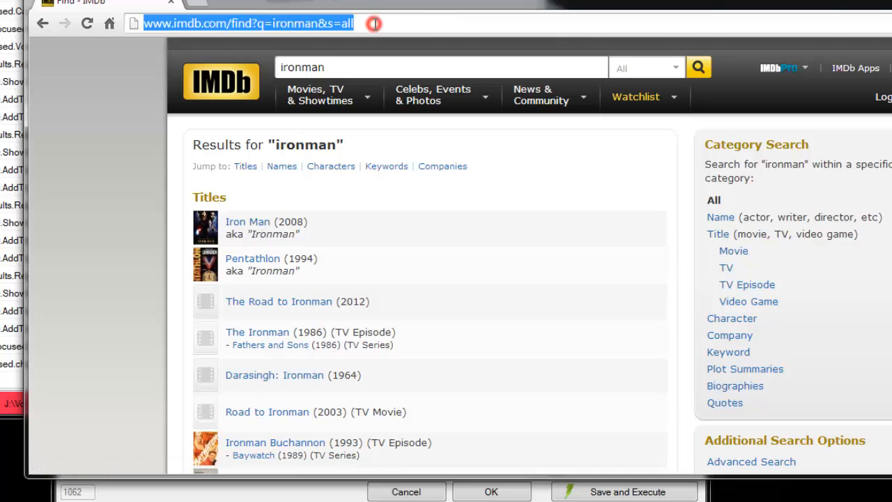
{"action": "type", "text": "imd"}
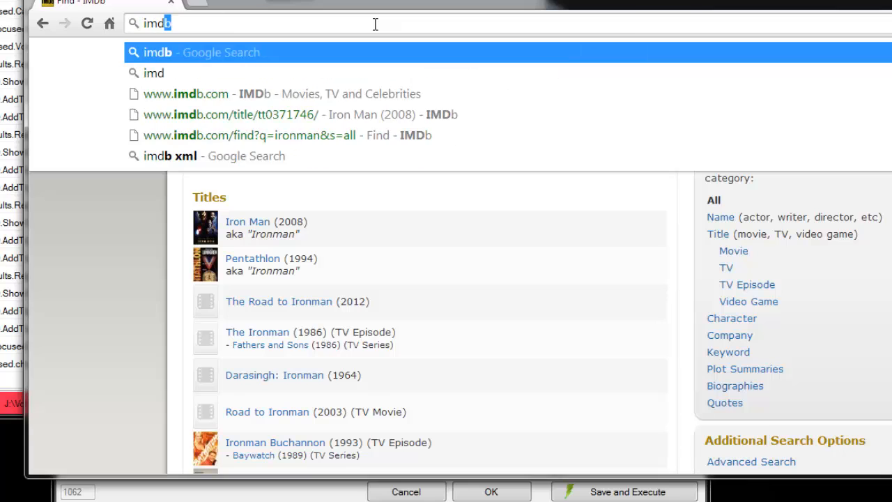
{"action": "type", "text": "b ironman"}
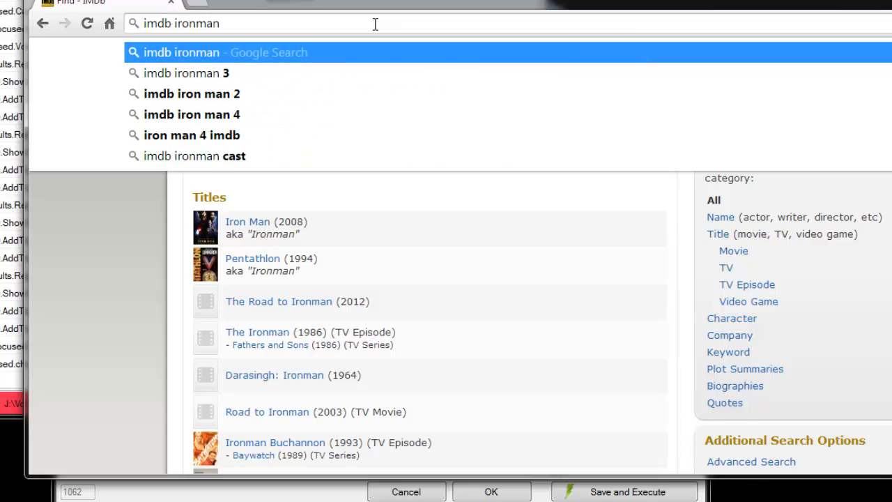
{"action": "key", "text": "Return"}
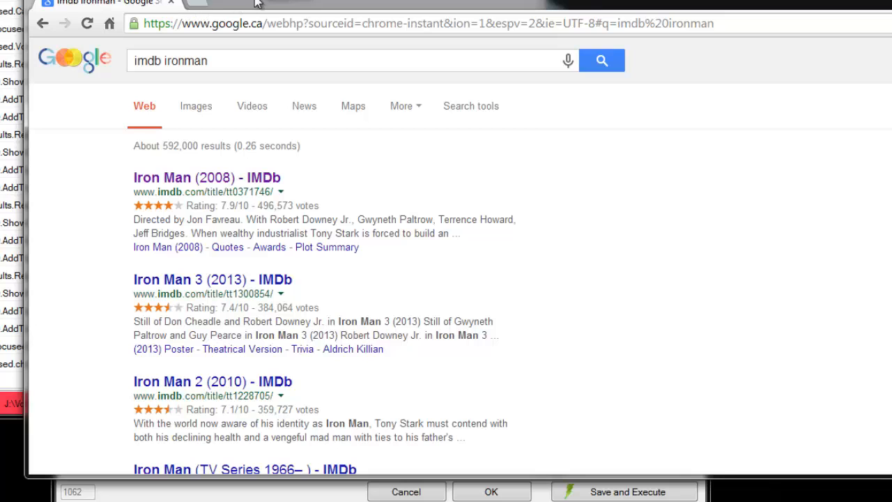
{"action": "left_click_drag", "start_coordinate": [265, 3], "coordinate": [315, 301]}
{"action": "left_click", "coordinate": [354, 174]}
{"action": "left_click_drag", "start_coordinate": [352, 172], "coordinate": [381, 173]}
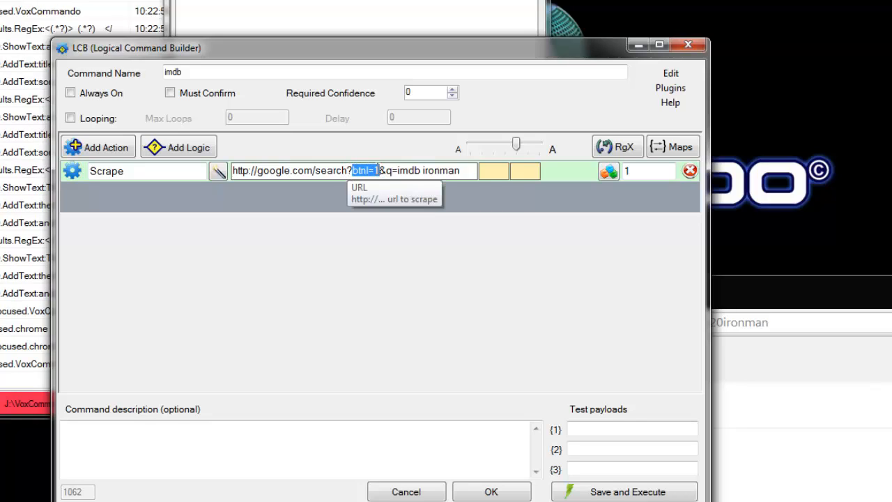
{"action": "double_click", "coordinate": [470, 172]}
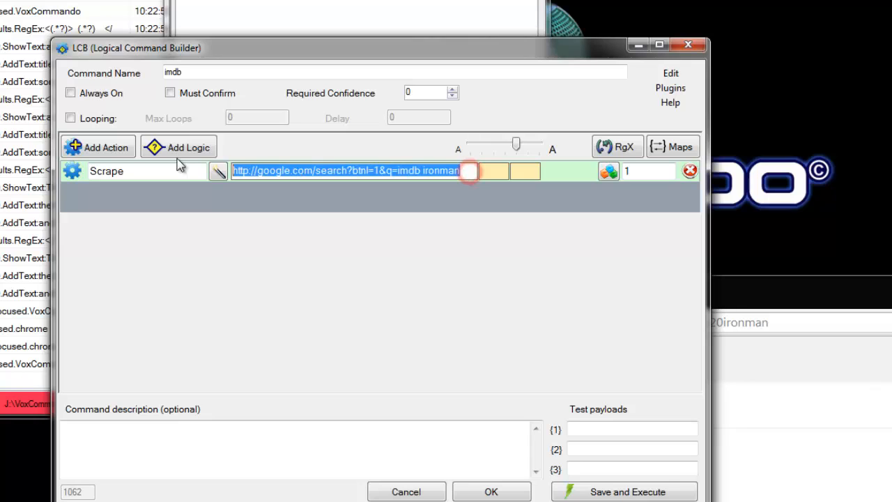
{"action": "left_click_drag", "start_coordinate": [760, 291], "coordinate": [3, 17]}
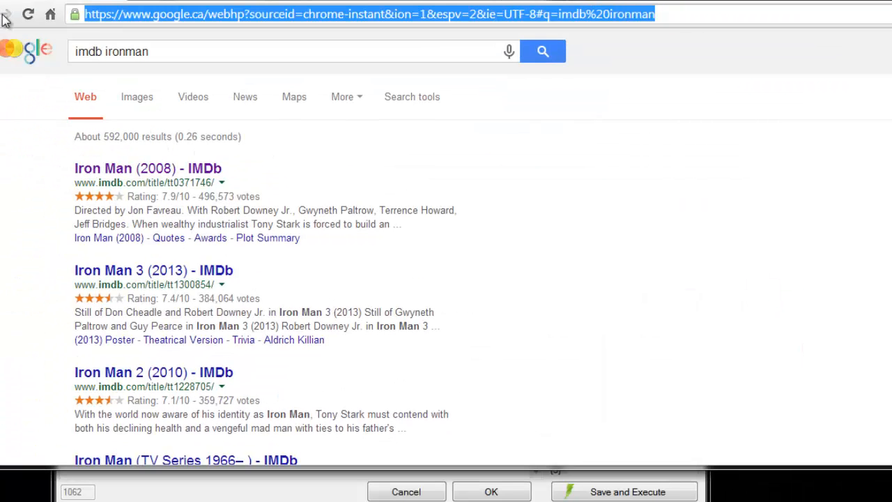
{"action": "type", "text": "http://google.com/search?btnI=1&q=imdb ironman"}
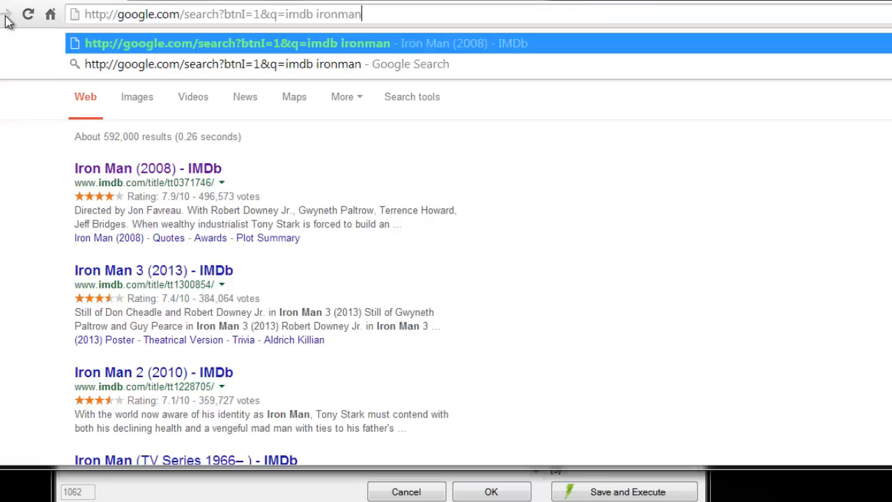
{"action": "key", "text": "Return"}
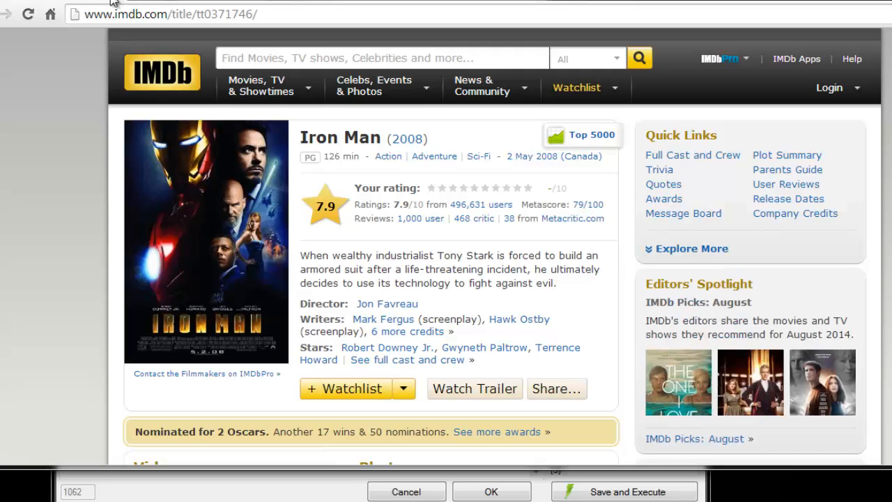
Go back and load the same search URL with the film name changed to "up", then return to the Logical Command Builder.
{"action": "key", "text": "alt+Left"}
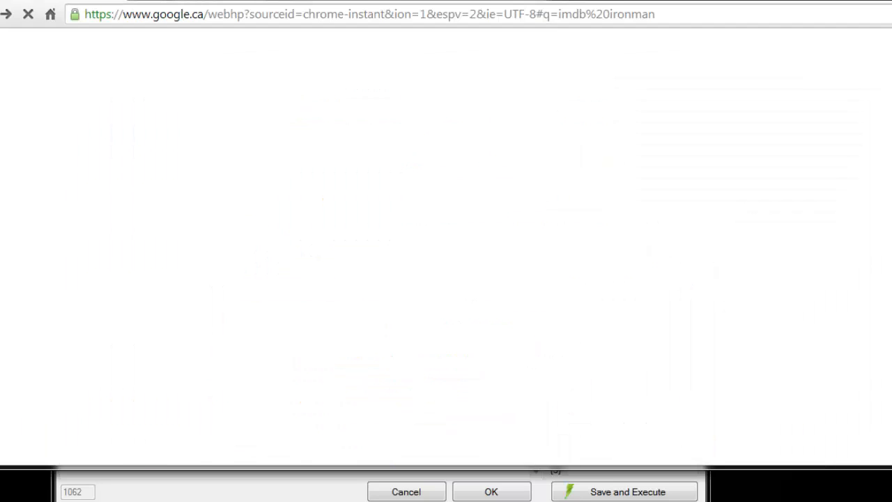
{"action": "left_click", "coordinate": [173, 17]}
{"action": "type", "text": "http://google.com/search?btnI=1&q=imdb ironman"}
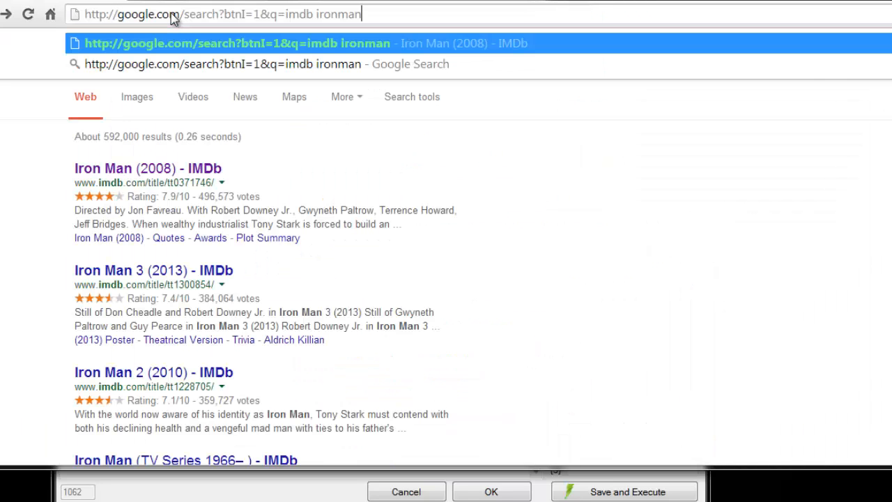
{"action": "key", "text": "BackSpace"}
{"action": "key", "text": "BackSpace"}
{"action": "key", "text": "BackSpace"}
{"action": "key", "text": "BackSpace"}
{"action": "key", "text": "BackSpace"}
{"action": "key", "text": "BackSpace"}
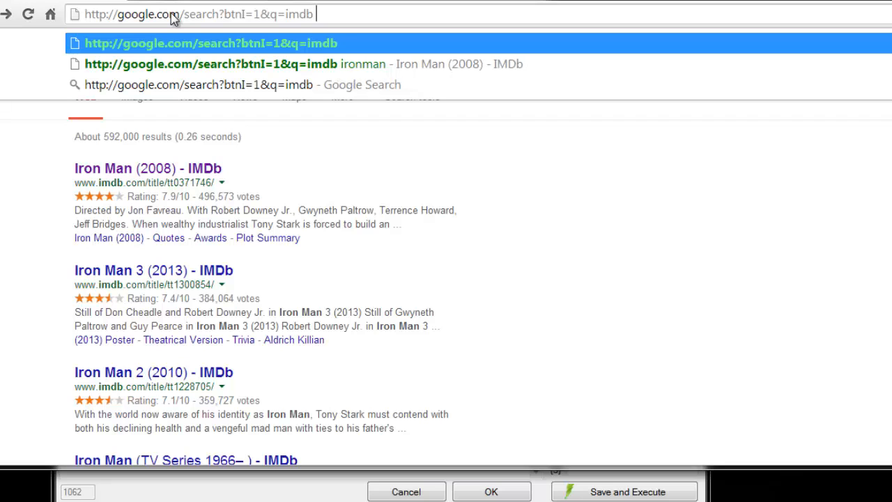
{"action": "type", "text": "up"}
{"action": "key", "text": "Return"}
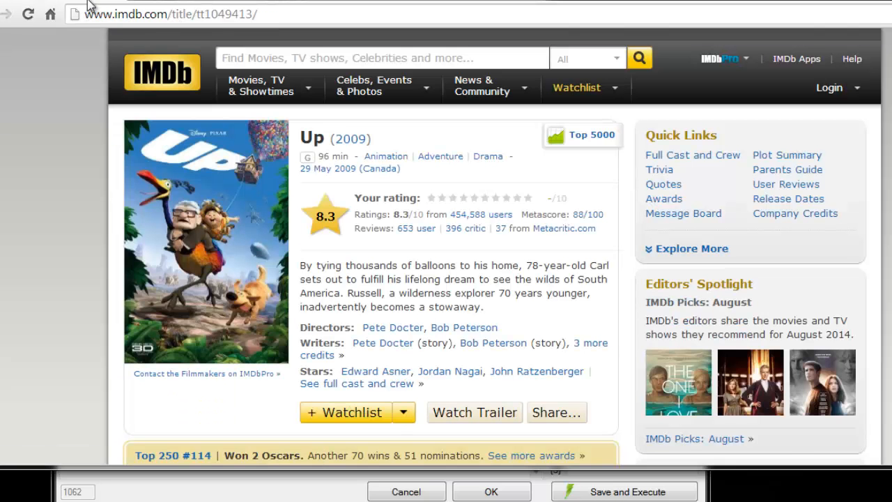
{"action": "left_click", "coordinate": [118, 1]}
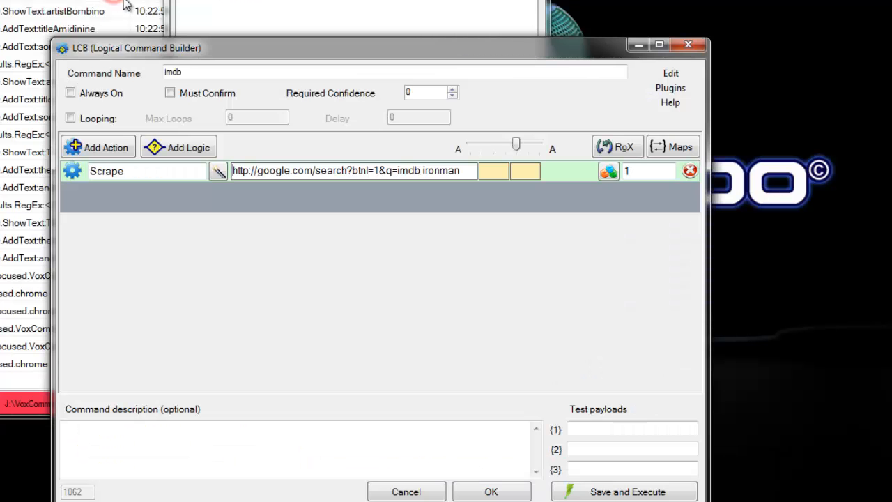
Add a RegExTool.Open action with the parameter True below the Scrape action, and save and execute the command.
{"action": "left_click_drag", "start_coordinate": [420, 171], "coordinate": [463, 170]}
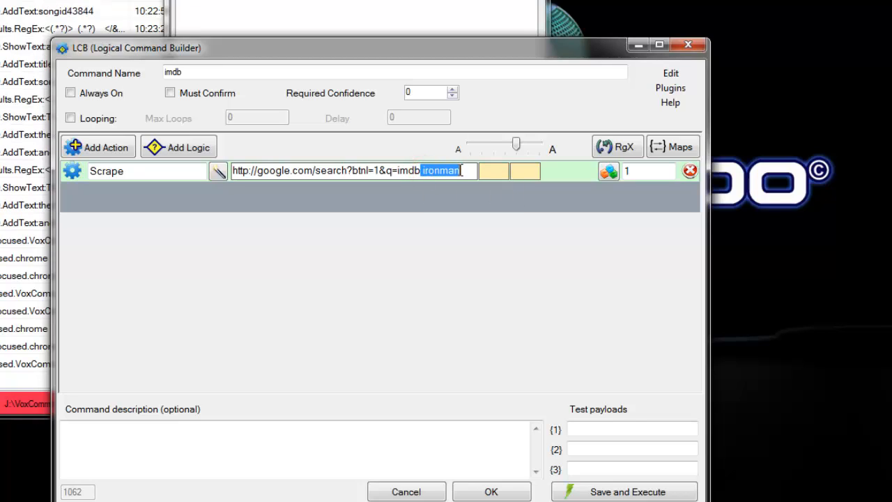
{"action": "left_click", "coordinate": [218, 219]}
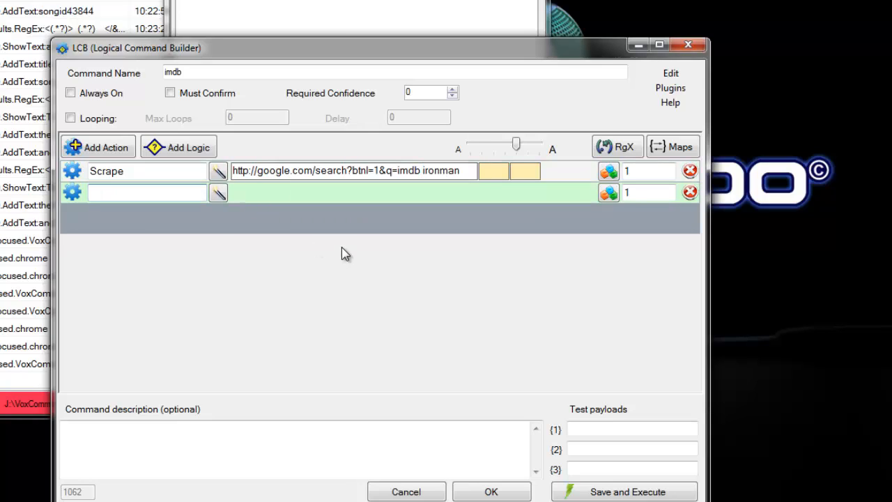
{"action": "type", "text": "Re"}
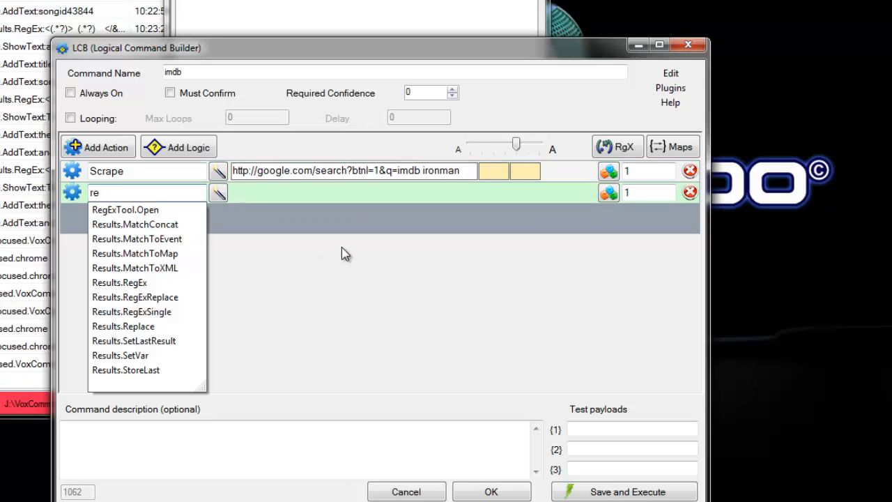
{"action": "key", "text": "Down"}
{"action": "key", "text": "Return"}
{"action": "left_click", "coordinate": [249, 194]}
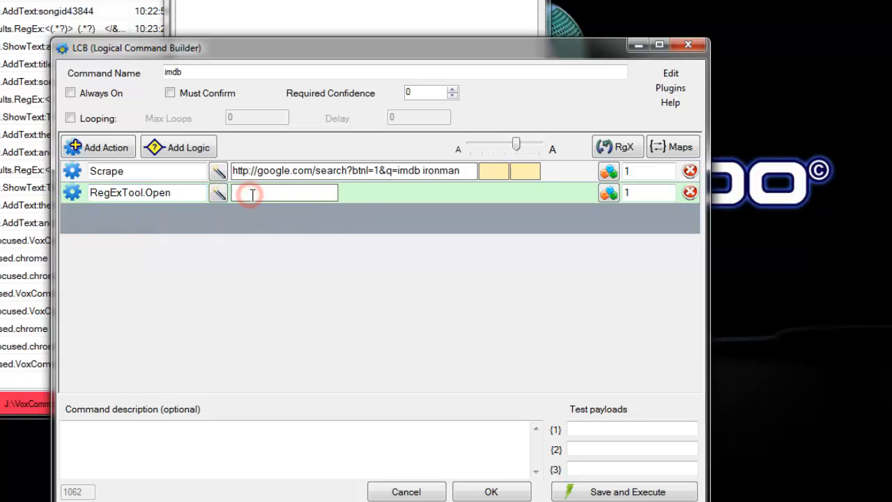
{"action": "type", "text": "t"}
{"action": "key", "text": "Down"}
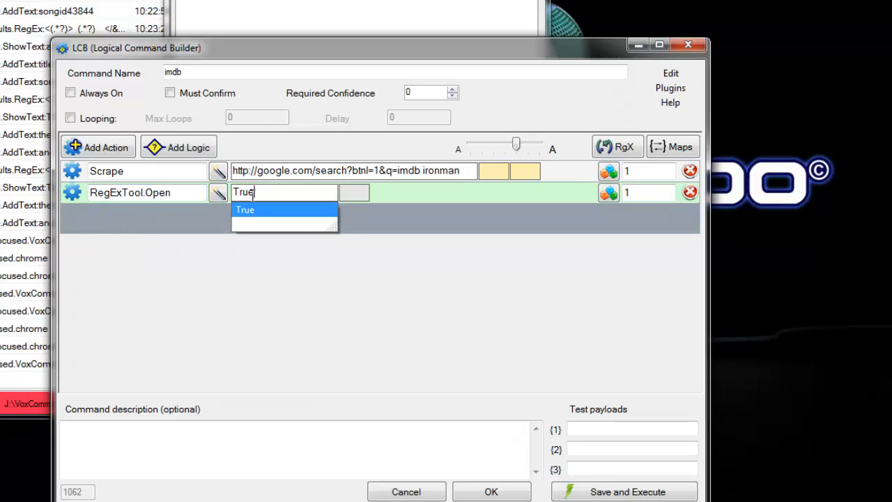
{"action": "left_click", "coordinate": [330, 188]}
{"action": "left_click", "coordinate": [616, 493]}
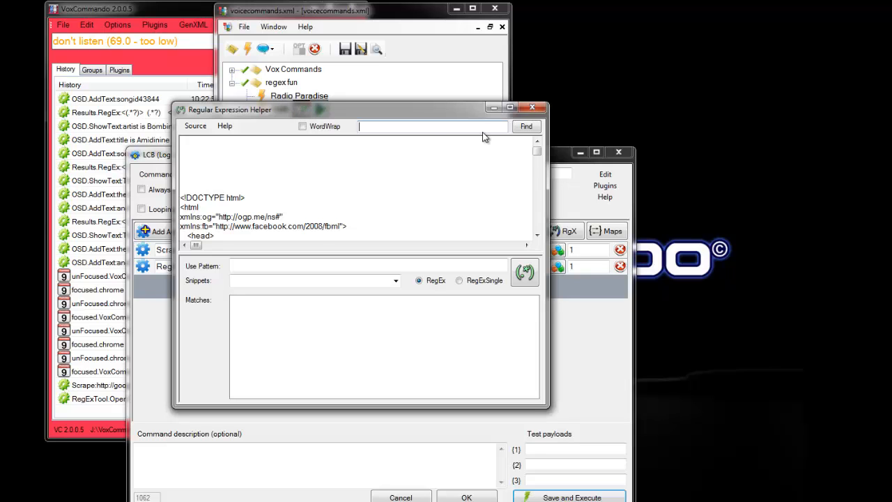
Enlarge the Regular Expression Helper window and its source pane to show more of the scraped page code.
{"action": "left_click_drag", "start_coordinate": [537, 150], "coordinate": [538, 177]}
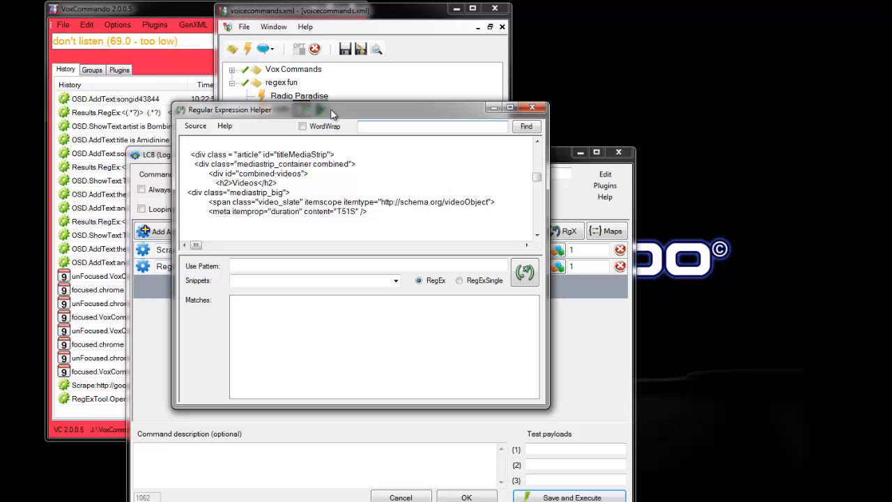
{"action": "mouse_move", "coordinate": [196, 246]}
{"action": "left_mouse_down"}
{"action": "mouse_move", "coordinate": [513, 251]}
{"action": "mouse_move", "coordinate": [188, 247]}
{"action": "left_mouse_up"}
{"action": "left_click_drag", "start_coordinate": [460, 103], "coordinate": [456, 2]}
{"action": "left_click_drag", "start_coordinate": [546, 406], "coordinate": [603, 498]}
{"action": "left_click_drag", "start_coordinate": [382, 239], "coordinate": [395, 408]}
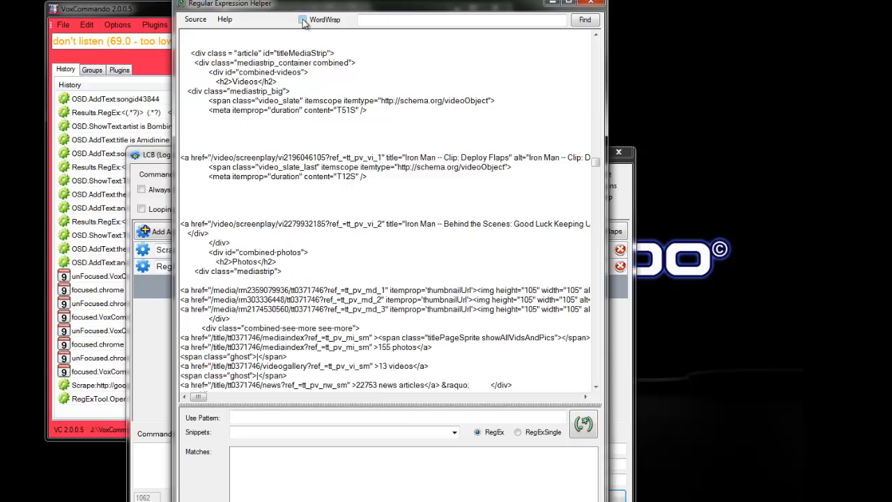
Examine the long function script block in the page source with word wrap on, and turn word wrap off again.
{"action": "left_click", "coordinate": [302, 20]}
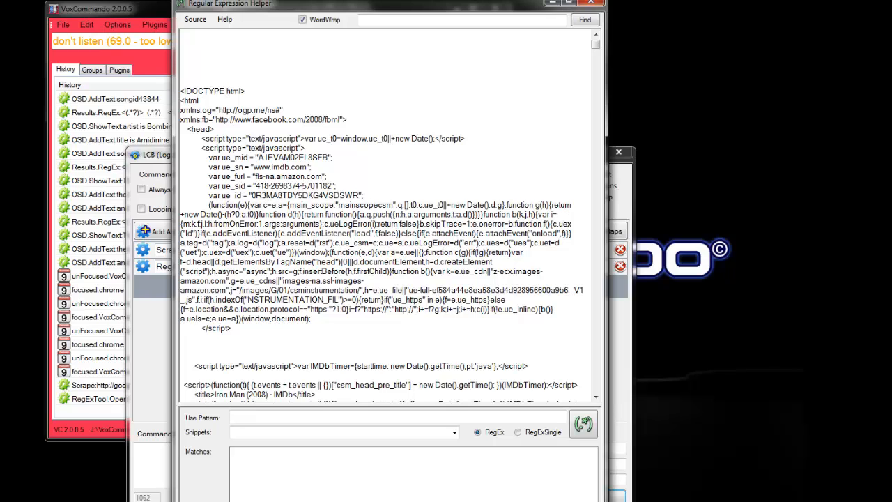
{"action": "left_click_drag", "start_coordinate": [209, 204], "coordinate": [378, 328]}
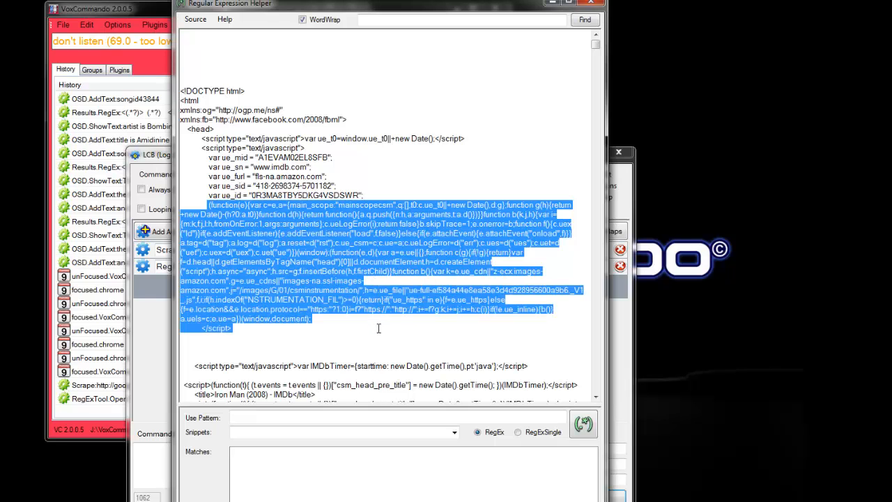
{"action": "left_click", "coordinate": [303, 21]}
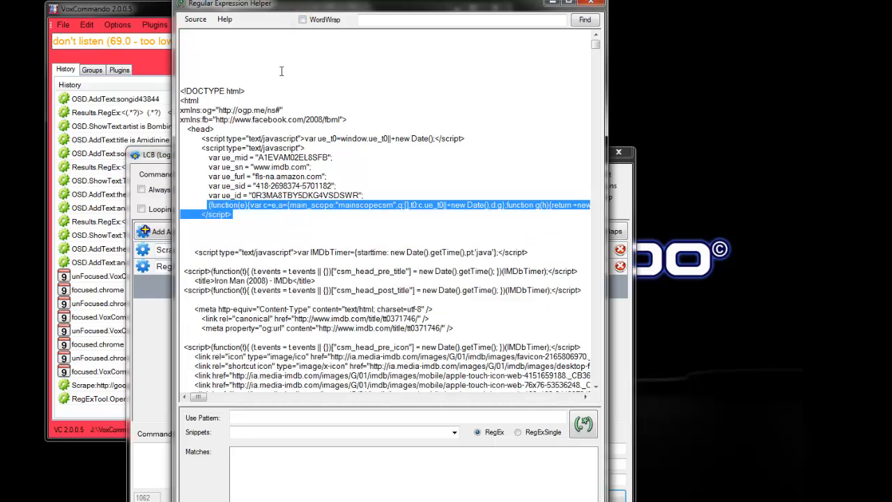
Find occurrences of "ironman" in the scraped page source.
{"action": "left_click_drag", "start_coordinate": [202, 398], "coordinate": [174, 394]}
{"action": "left_click", "coordinate": [363, 20]}
{"action": "type", "text": "ironman"}
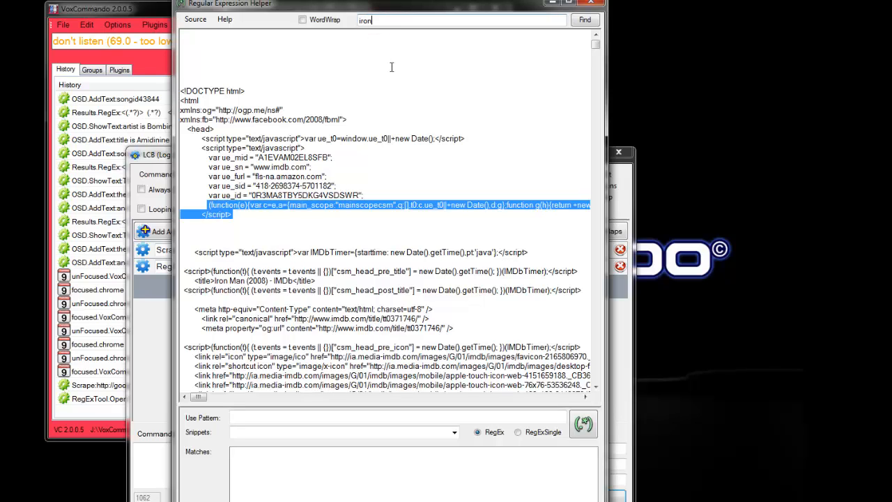
{"action": "left_click", "coordinate": [584, 20]}
{"action": "left_click", "coordinate": [584, 20]}
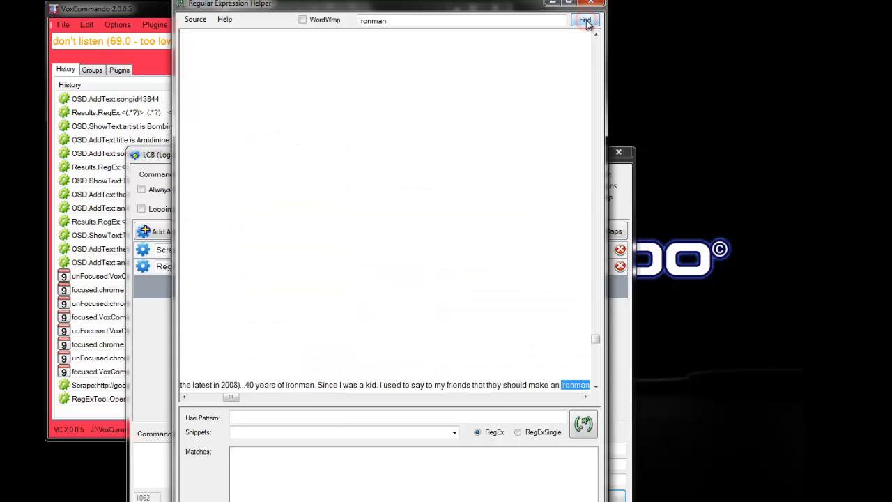
Find occurrences of "iron man" in the scraped page source, and return to the beginning of the source.
{"action": "left_click", "coordinate": [375, 21]}
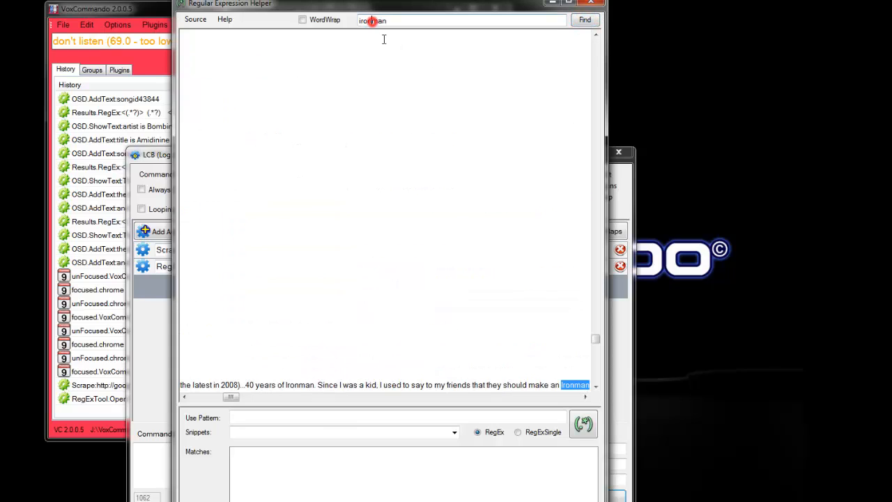
{"action": "left_click", "coordinate": [583, 21]}
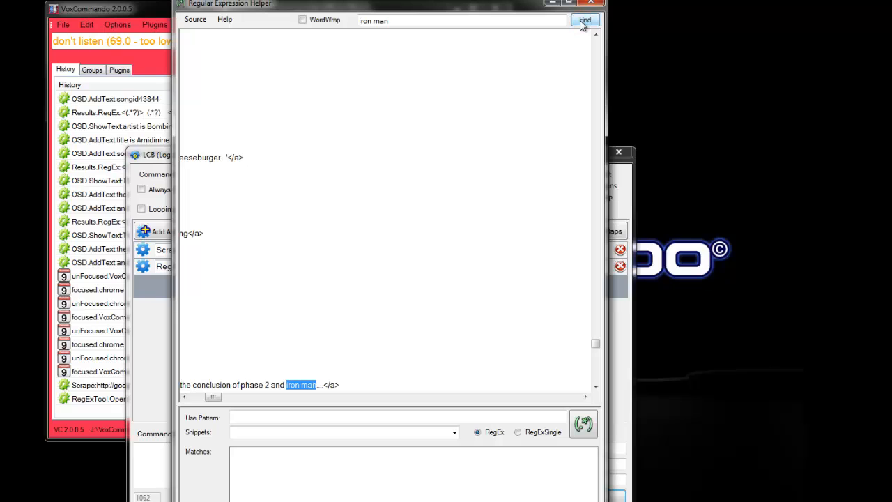
{"action": "left_click", "coordinate": [583, 22]}
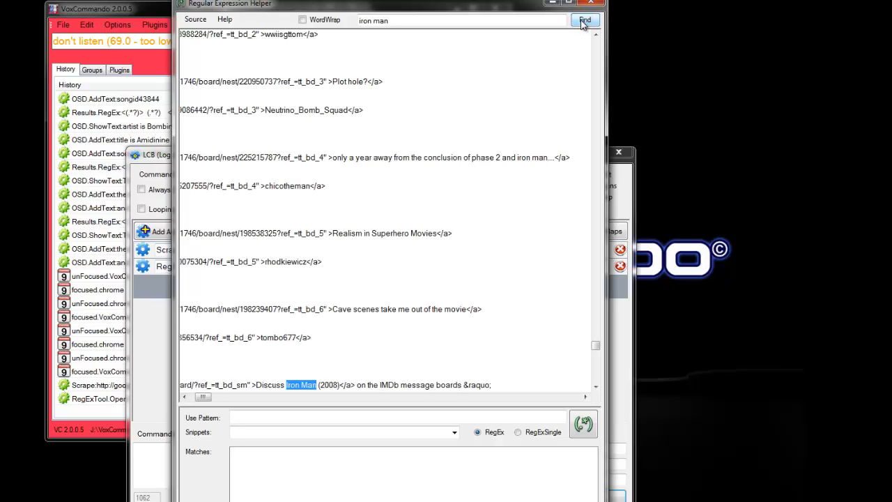
{"action": "left_click_drag", "start_coordinate": [596, 344], "coordinate": [596, 42]}
{"action": "left_click", "coordinate": [190, 100]}
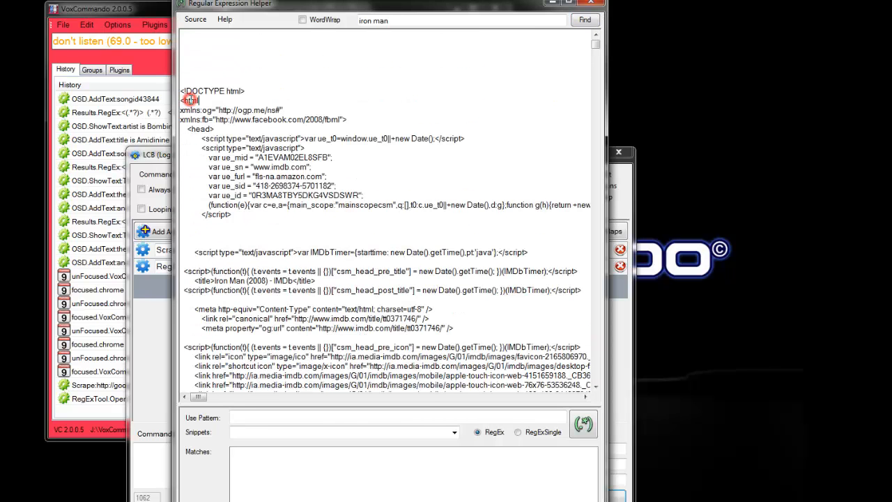
{"action": "key", "text": "Return"}
Copy the whole title element from the page source into the search pattern.
{"action": "left_click_drag", "start_coordinate": [193, 280], "coordinate": [322, 279]}
{"action": "key", "text": "ctrl+c"}
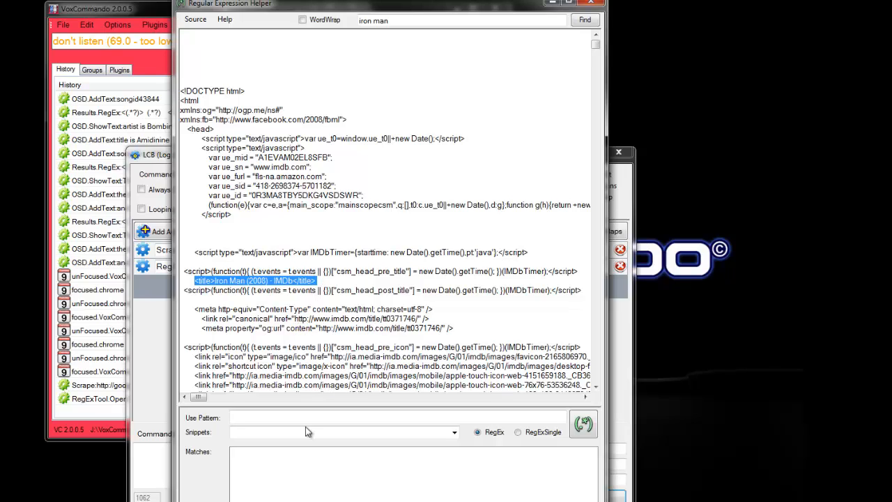
{"action": "left_click", "coordinate": [245, 416]}
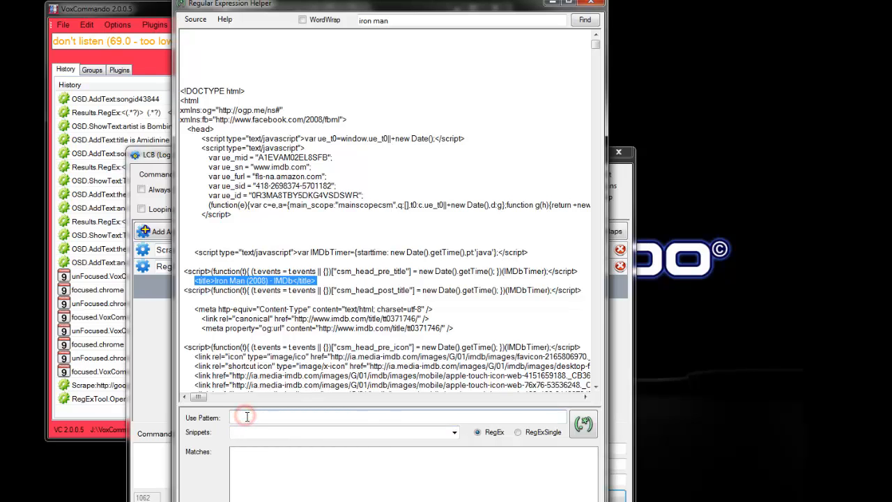
{"action": "key", "text": "ctrl+v"}
Replace the text between the title tags in the pattern with the non-greedy capture snippet (.*?), run the pattern, and expand its match.
{"action": "left_click_drag", "start_coordinate": [254, 416], "coordinate": [347, 417]}
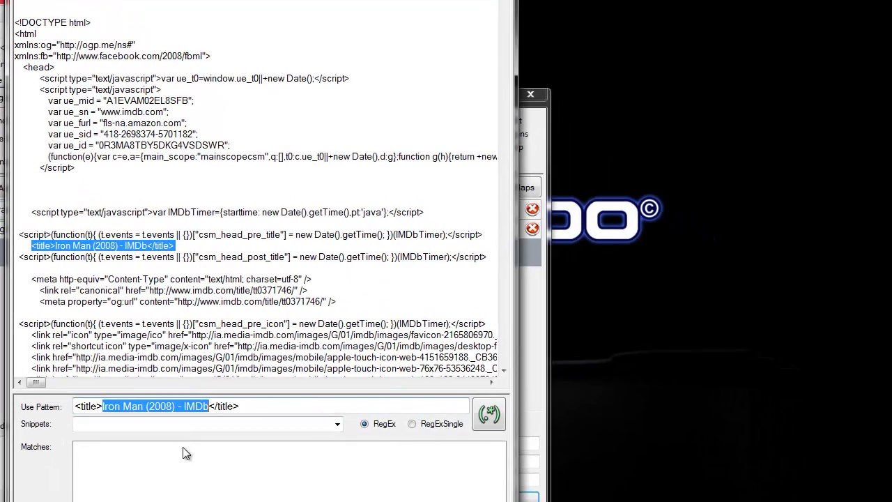
{"action": "left_click", "coordinate": [454, 432]}
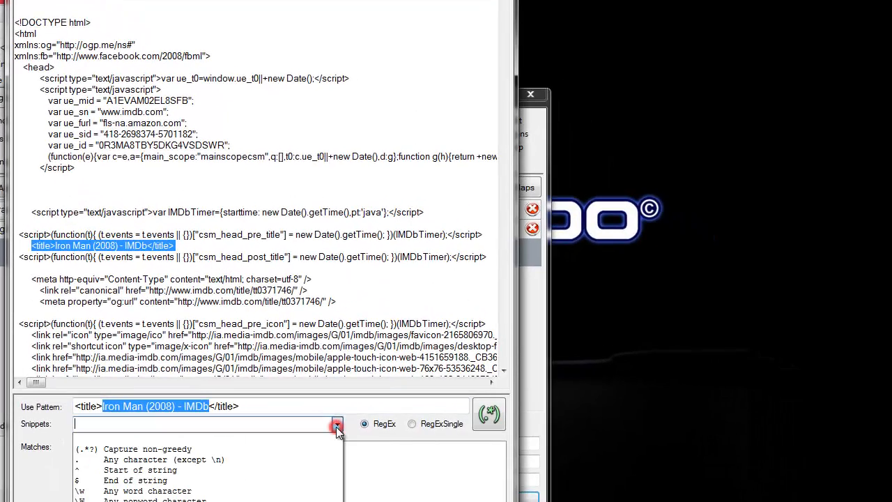
{"action": "left_click", "coordinate": [155, 450]}
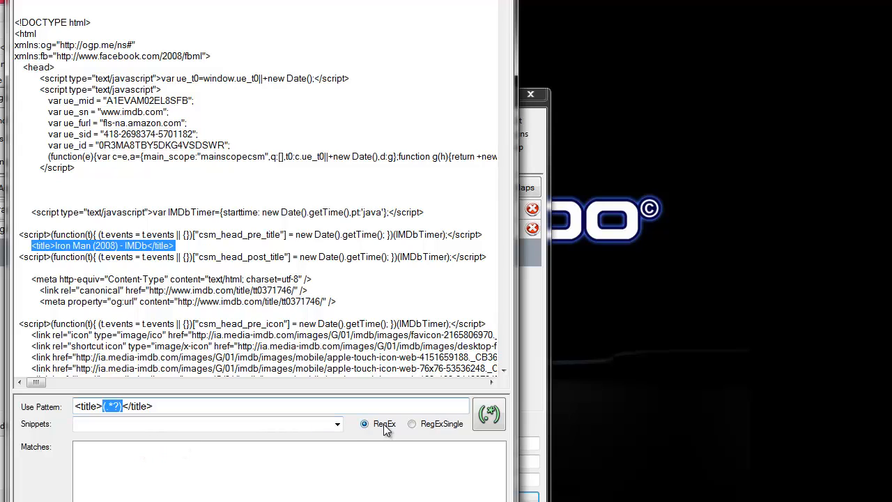
{"action": "left_click", "coordinate": [490, 414]}
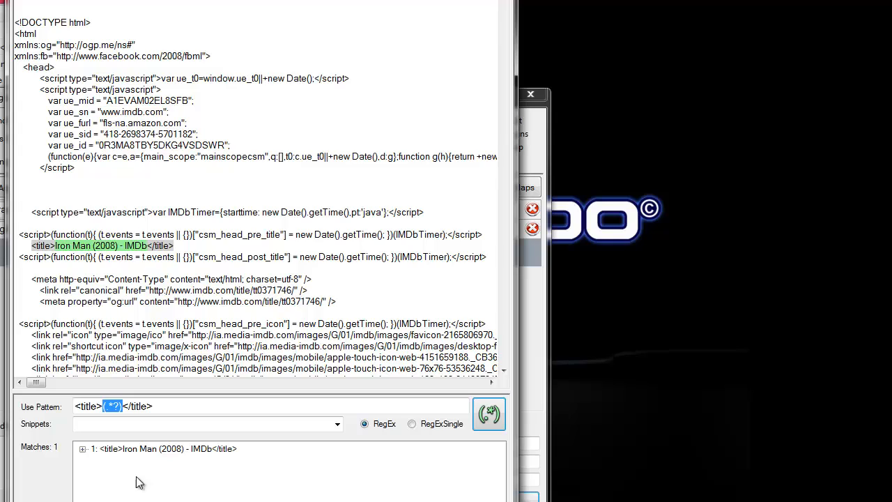
{"action": "left_click", "coordinate": [83, 449]}
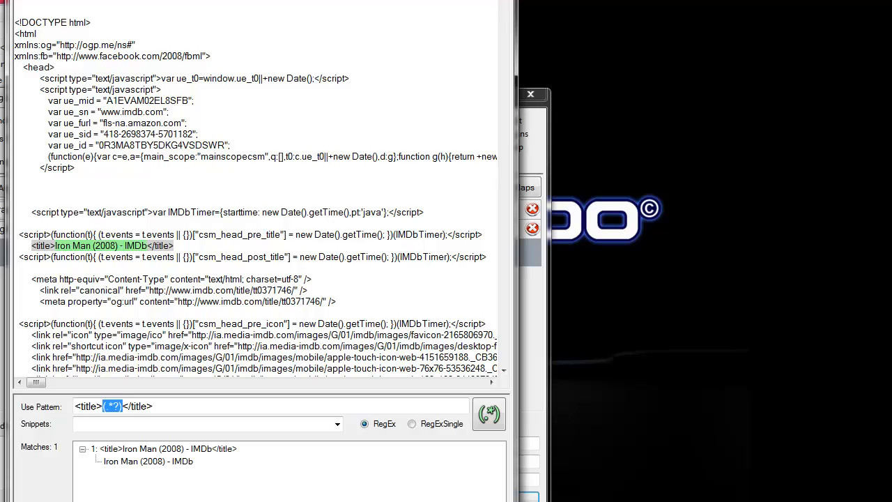
Find "rating" in the page source and examine the contentRating span in the infobar block.
{"action": "scroll", "coordinate": [256, 202], "scroll_direction": "down", "scroll_amount": 6}
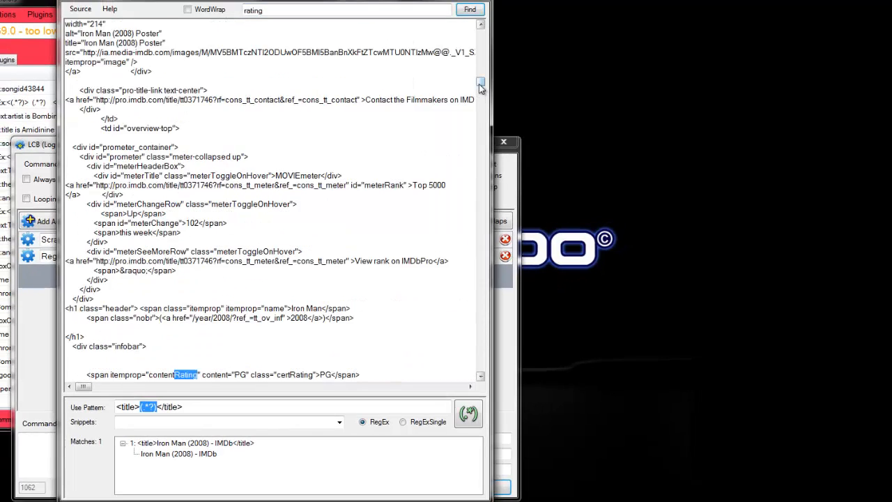
{"action": "scroll", "coordinate": [480, 86], "scroll_direction": "down", "scroll_amount": 5}
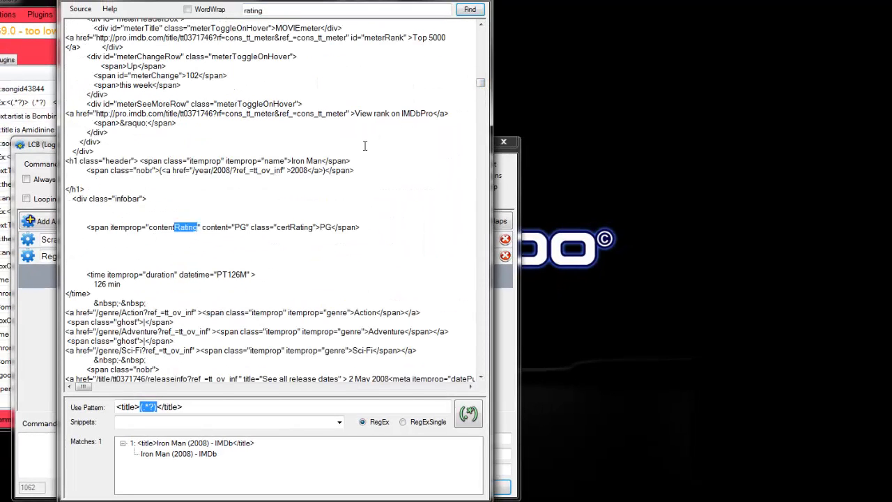
{"action": "double_click", "coordinate": [323, 227]}
{"action": "double_click", "coordinate": [167, 227]}
Copy "itemprop" from the contentRating span as the search text and step through its occurrences as far as the stars section.
{"action": "double_click", "coordinate": [125, 227]}
{"action": "key", "text": "ctrl+c"}
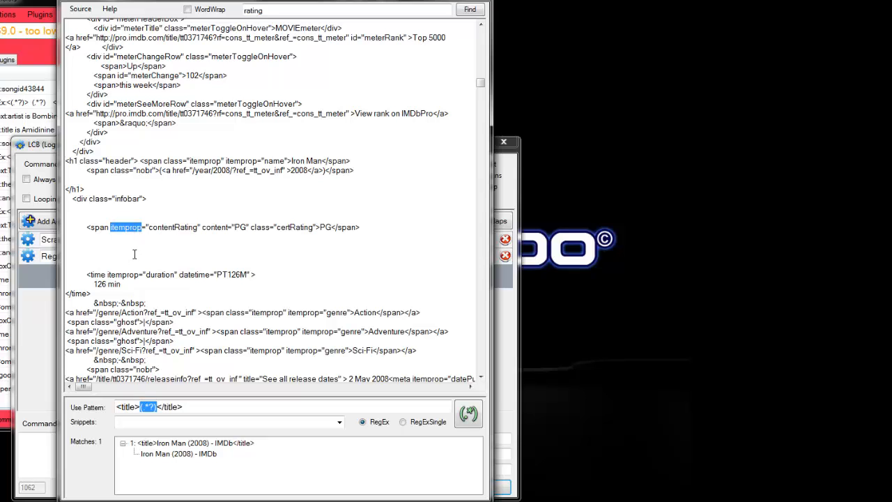
{"action": "left_click_drag", "start_coordinate": [277, 11], "coordinate": [214, 14]}
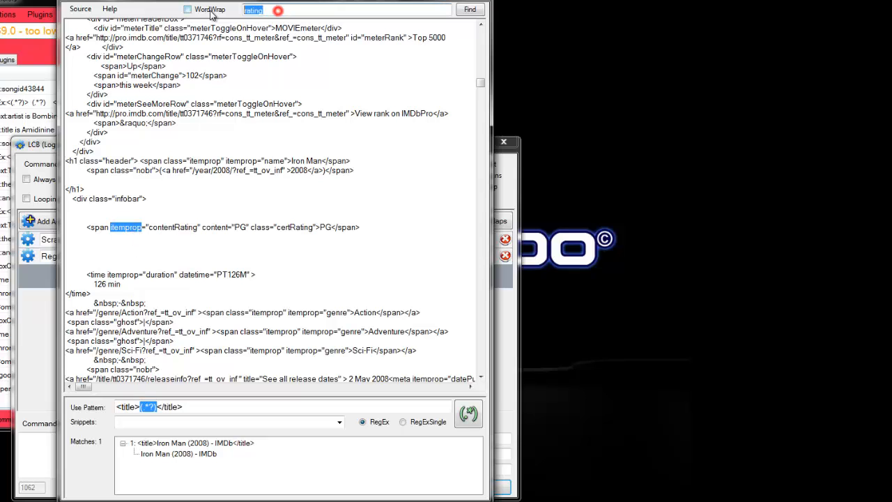
{"action": "key", "text": "ctrl+v"}
{"action": "left_click", "coordinate": [472, 9]}
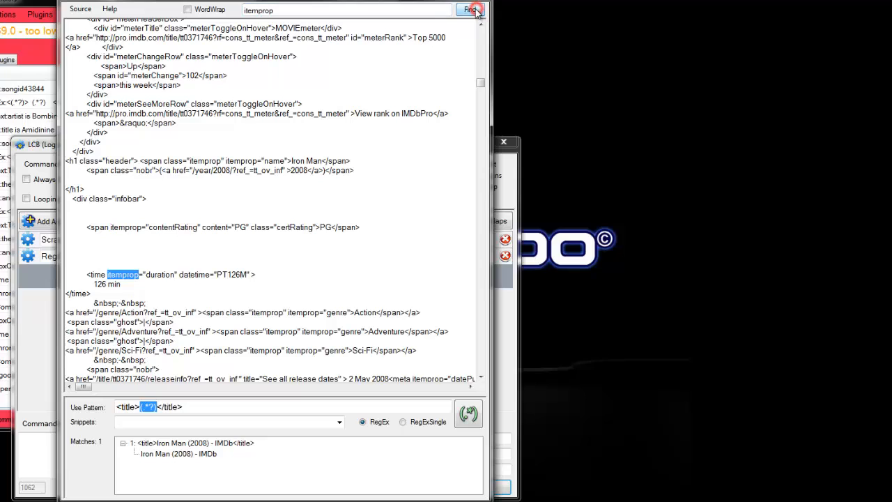
{"action": "left_click", "coordinate": [472, 10]}
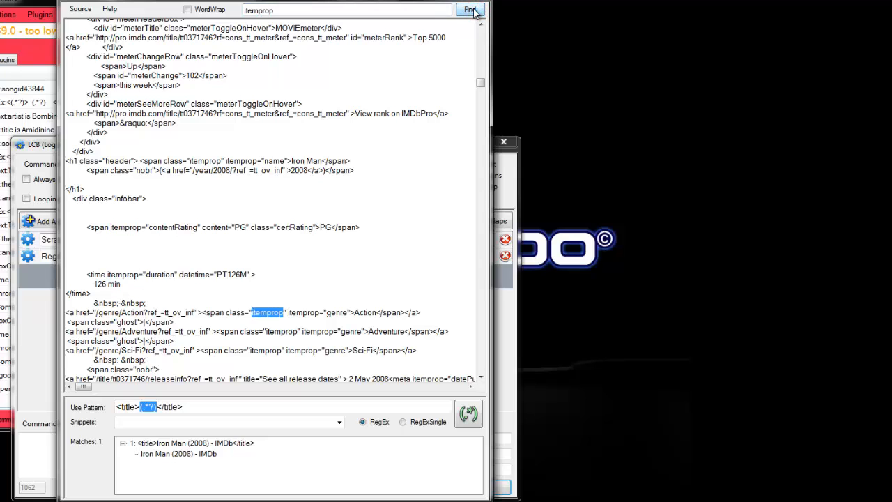
{"action": "left_click", "coordinate": [472, 9]}
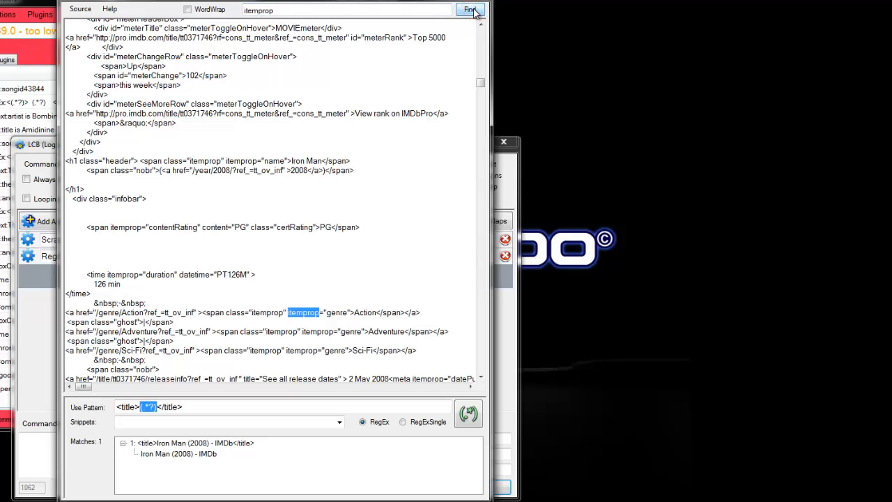
{"action": "left_click", "coordinate": [473, 10]}
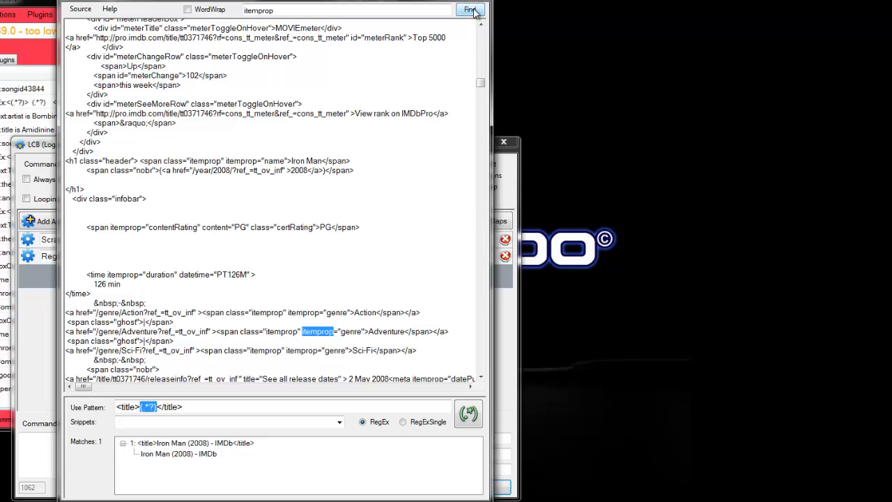
{"action": "left_click", "coordinate": [473, 10]}
{"action": "left_click", "coordinate": [473, 10]}
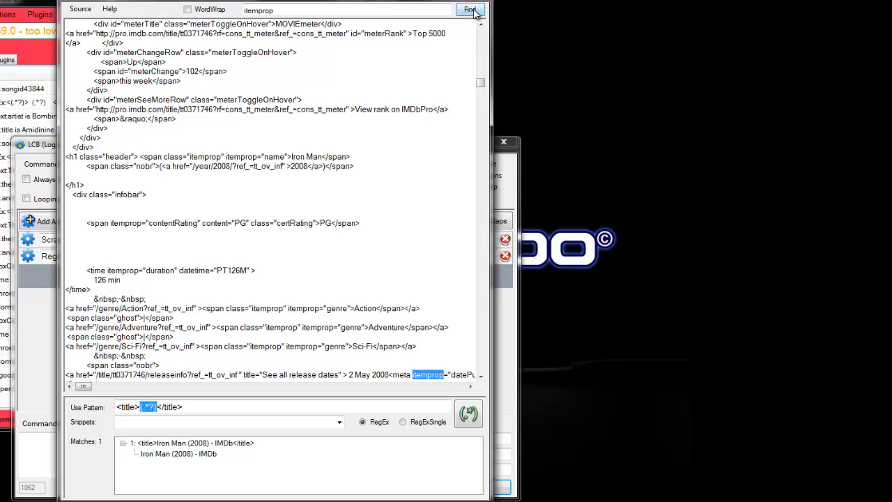
{"action": "left_click", "coordinate": [473, 10]}
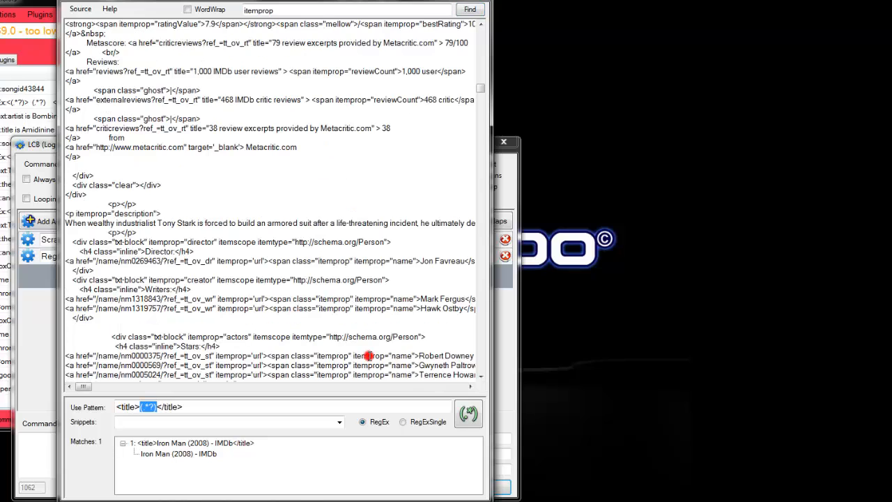
Replace the pattern with the text itemprop="name"> copied from the first entry under Stars in the page source.
{"action": "scroll", "coordinate": [87, 388], "scroll_direction": "right", "scroll_amount": 4}
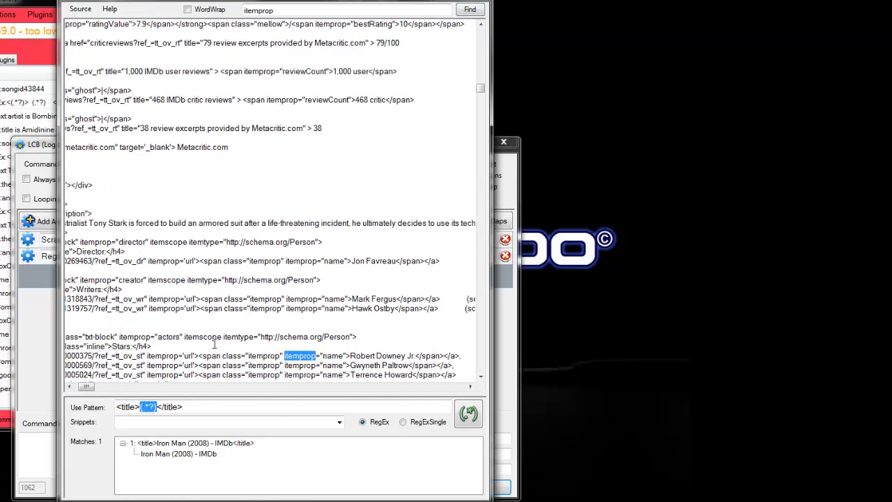
{"action": "left_click_drag", "start_coordinate": [350, 356], "coordinate": [286, 356]}
{"action": "key", "text": "ctrl+c"}
{"action": "left_click_drag", "start_coordinate": [193, 407], "coordinate": [76, 405]}
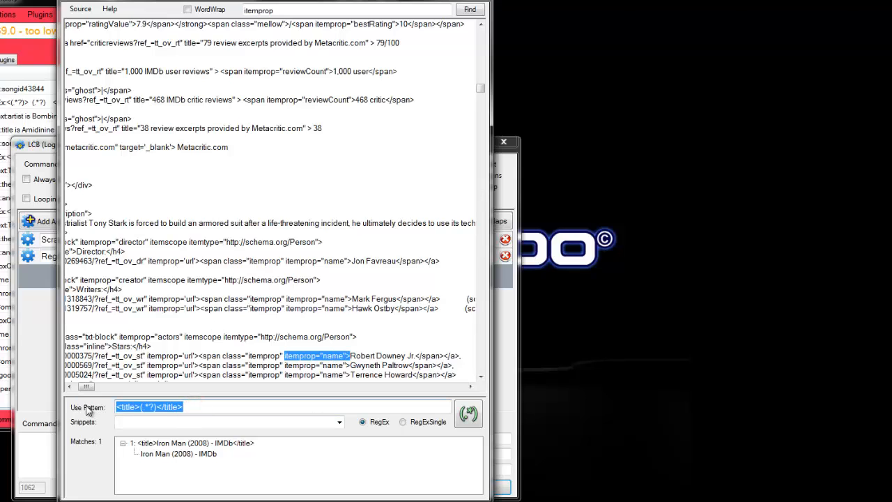
{"action": "key", "text": "ctrl+v"}
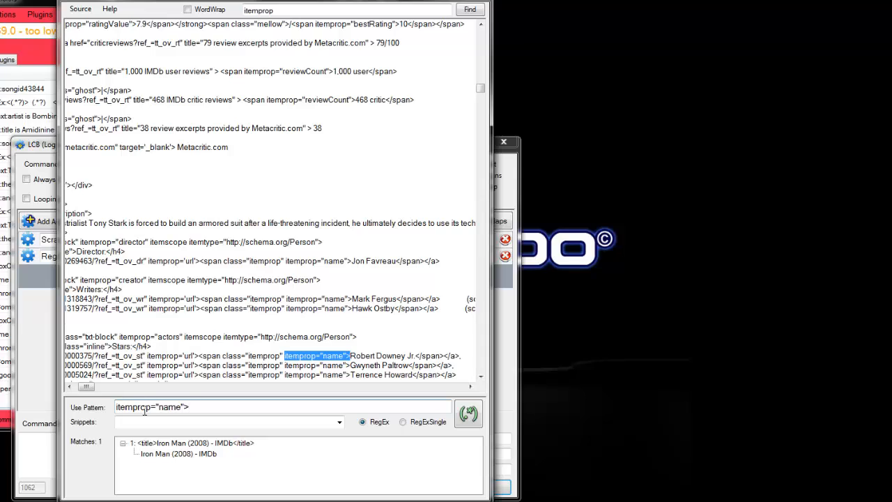
Replace name in the pattern with (.*?) to form itemprop="(.*?)">, and run it on the page source.
{"action": "double_click", "coordinate": [167, 407]}
{"action": "type", "text": "()"}
{"action": "key", "text": "Left"}
{"action": "type", "text": ".*?"}
{"action": "left_click", "coordinate": [467, 414]}
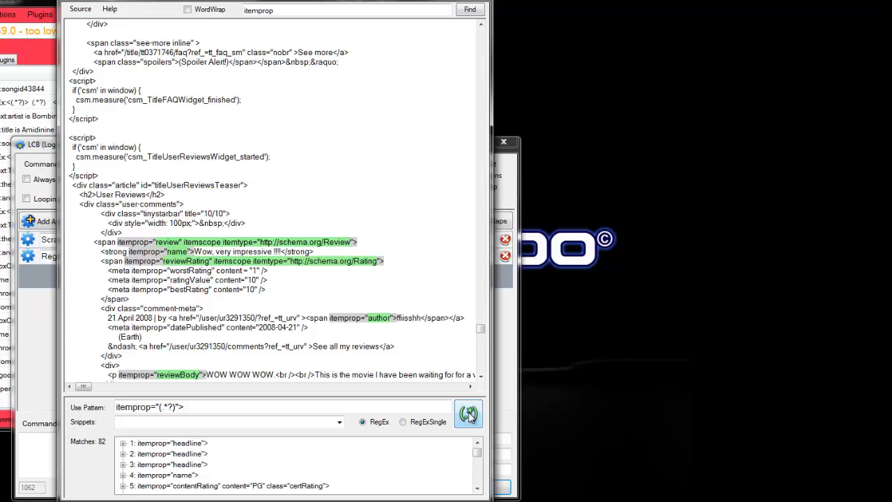
Enlarge the matches area, look through the itemprop matches, and expand the director match.
{"action": "left_click_drag", "start_coordinate": [259, 396], "coordinate": [258, 308]}
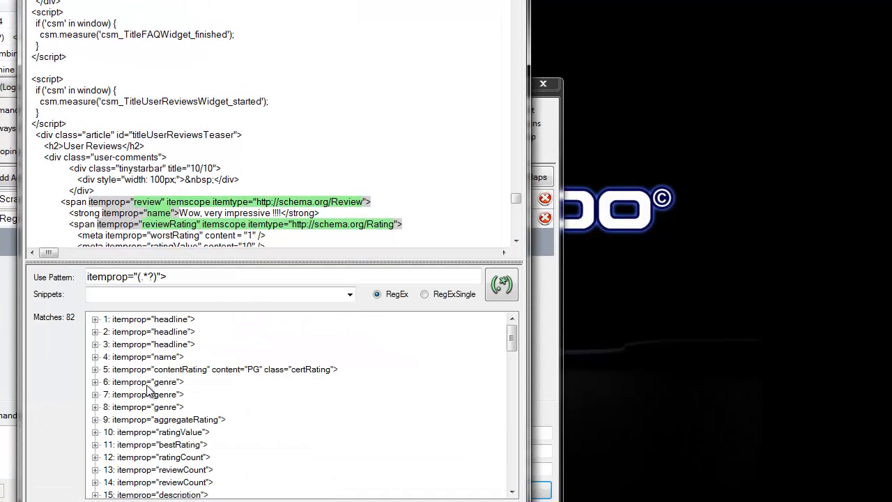
{"action": "left_click_drag", "start_coordinate": [512, 339], "coordinate": [512, 359]}
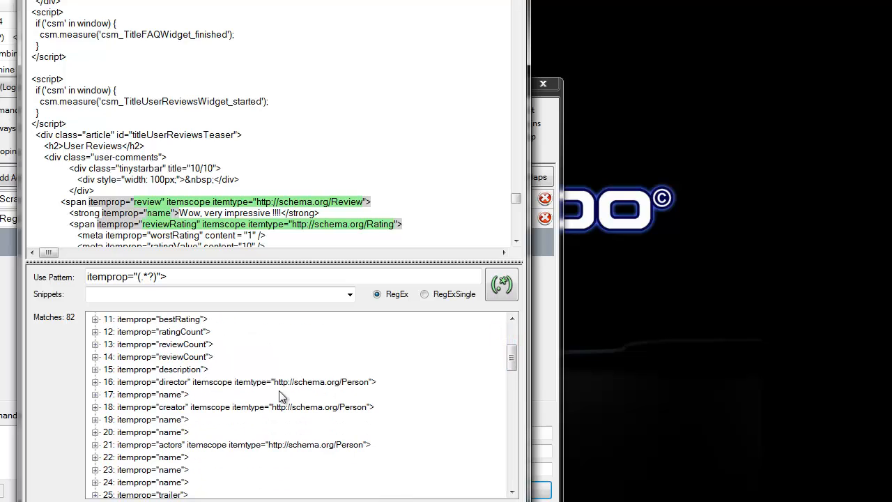
{"action": "left_click", "coordinate": [95, 383]}
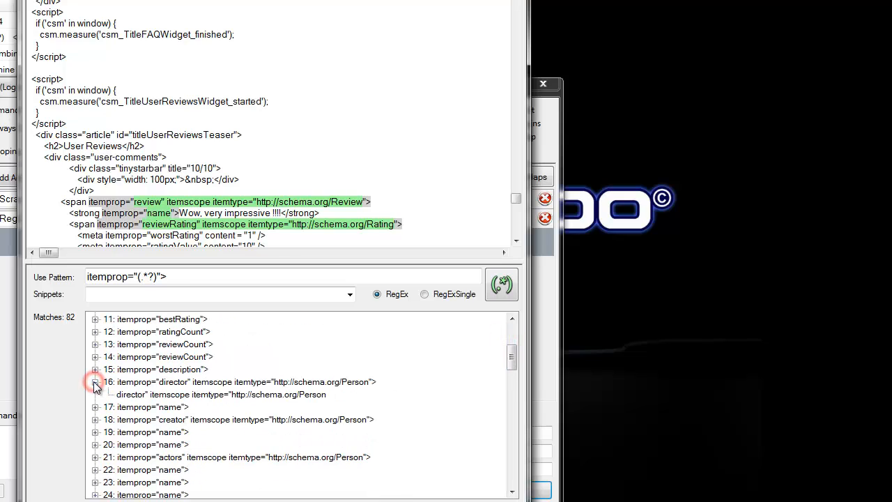
Locate the ratingValue match in the page source and highlight the rating number that follows it.
{"action": "left_click_drag", "start_coordinate": [511, 356], "coordinate": [146, 431]}
{"action": "left_click", "coordinate": [147, 431]}
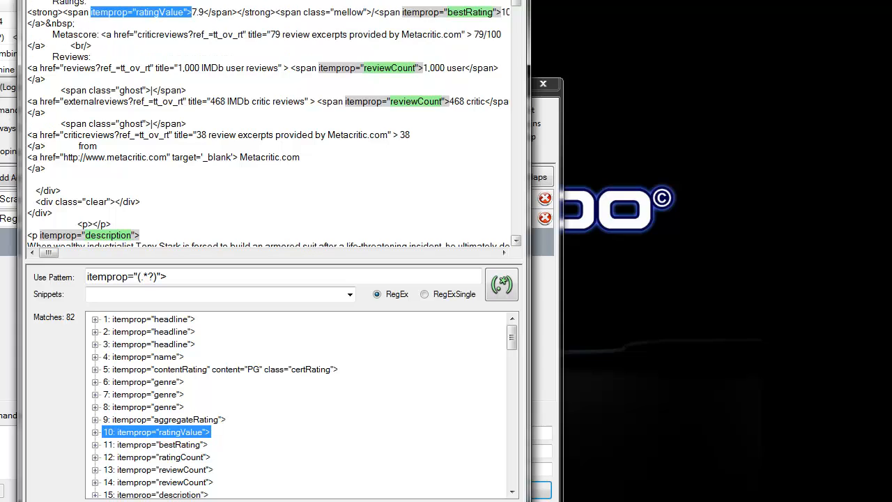
{"action": "left_click", "coordinate": [209, 12]}
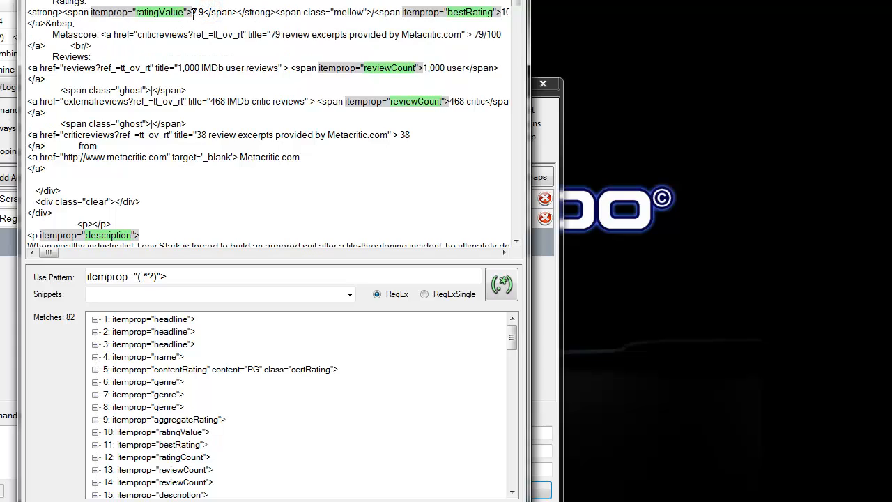
{"action": "left_click_drag", "start_coordinate": [192, 12], "coordinate": [204, 12]}
Replace the pattern with the ratingValue span copied from the page source, and remove the stray leading > character.
{"action": "left_click_drag", "start_coordinate": [60, 12], "coordinate": [244, 12]}
{"action": "key", "text": "ctrl+c"}
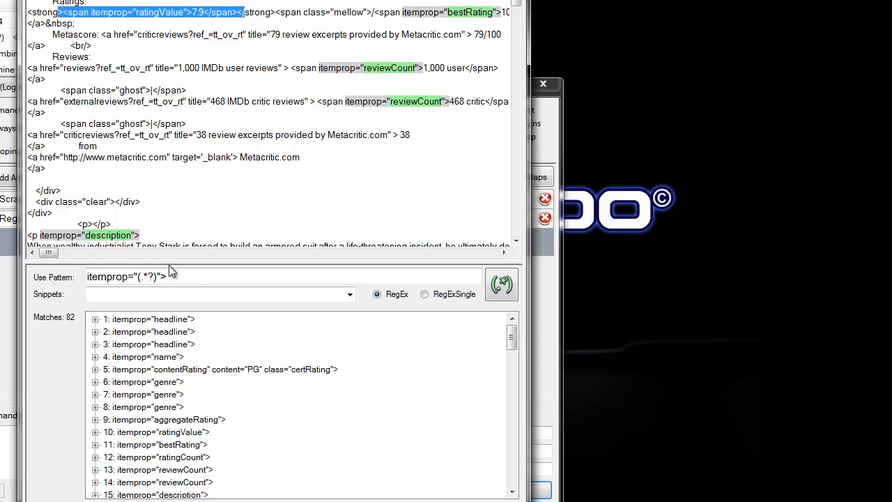
{"action": "left_click_drag", "start_coordinate": [187, 277], "coordinate": [32, 258]}
{"action": "key", "text": "ctrl+v"}
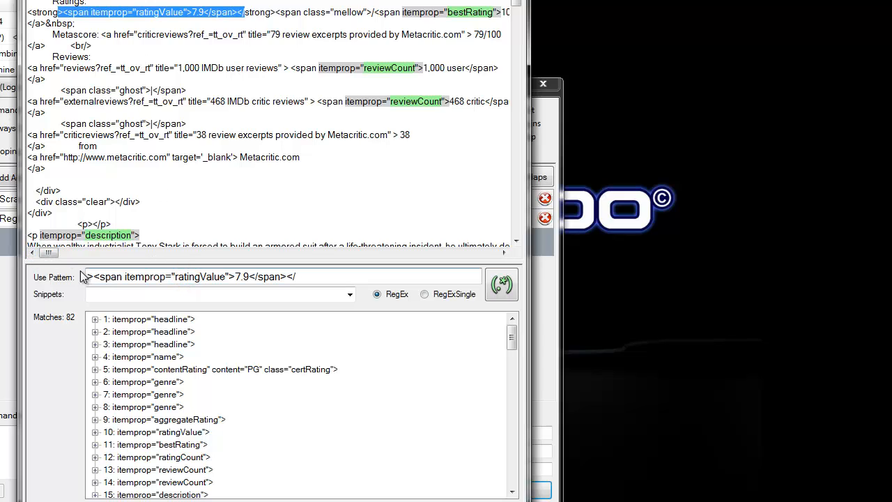
{"action": "left_click_drag", "start_coordinate": [94, 277], "coordinate": [63, 283]}
{"action": "key", "text": "Delete"}
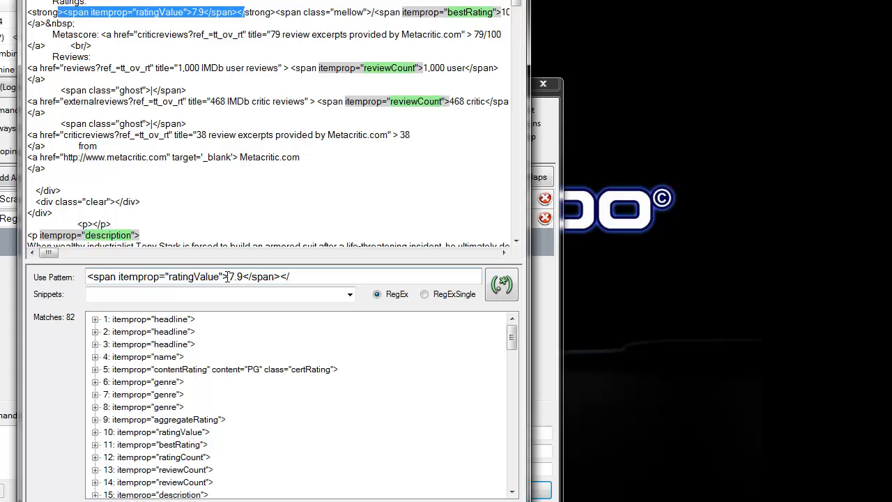
Replace the rating number in the pattern with (.*?) and remove the trailing </, leaving <span itemprop="ratingValue">(.*?)</span>.
{"action": "left_click_drag", "start_coordinate": [228, 277], "coordinate": [242, 277]}
{"action": "type", "text": "()"}
{"action": "type", "text": ".*?"}
{"action": "left_click_drag", "start_coordinate": [286, 277], "coordinate": [315, 276]}
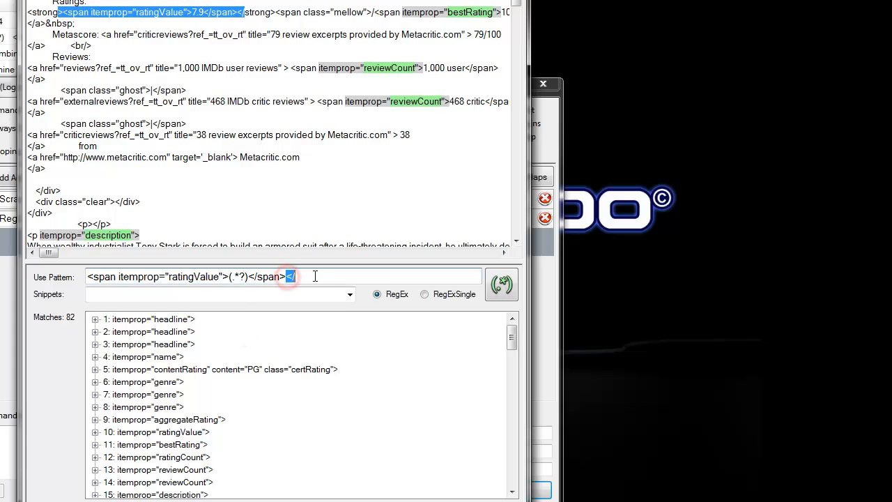
{"action": "key", "text": "BackSpace"}
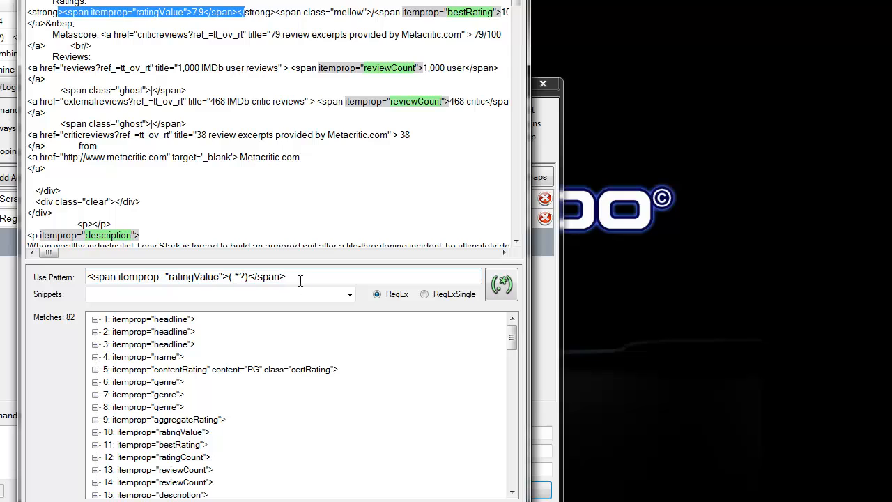
Test the ratingValue pattern, replace its space after <span with \s, and rerun it, expanding the resulting match.
{"action": "left_click", "coordinate": [504, 287]}
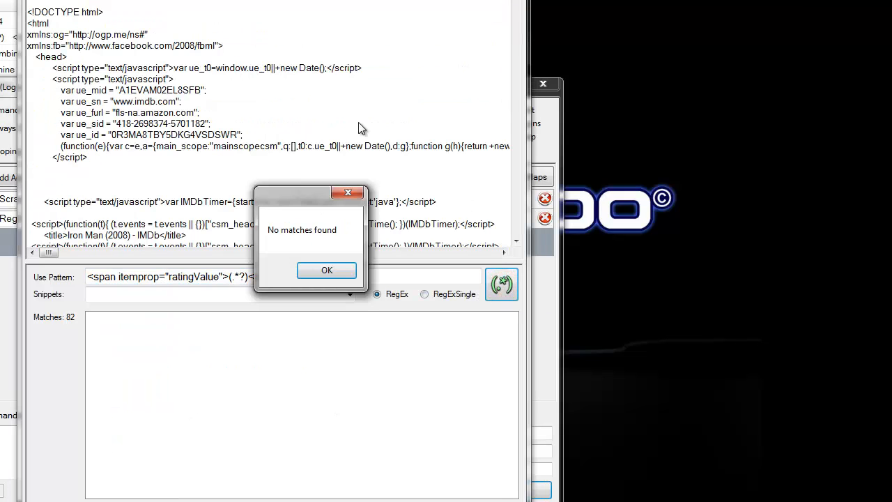
{"action": "left_click", "coordinate": [327, 273]}
{"action": "left_click", "coordinate": [119, 276]}
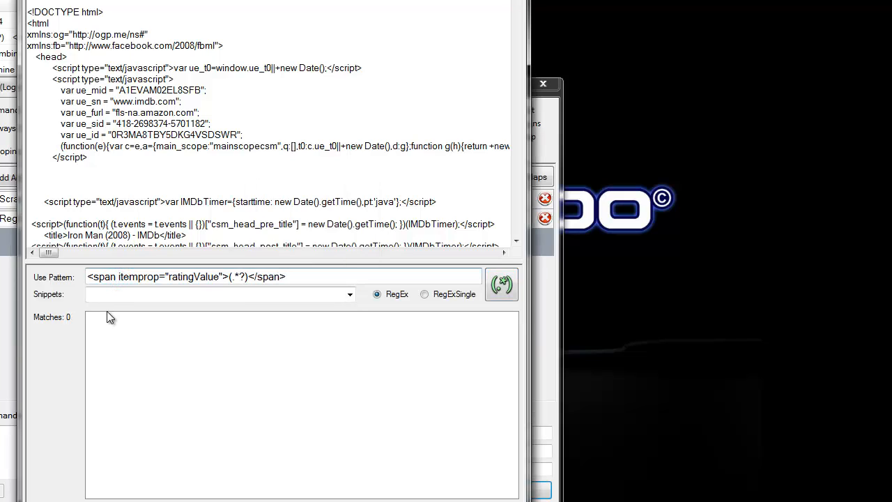
{"action": "key", "text": "BackSpace"}
{"action": "type", "text": "."}
{"action": "key", "text": "BackSpace"}
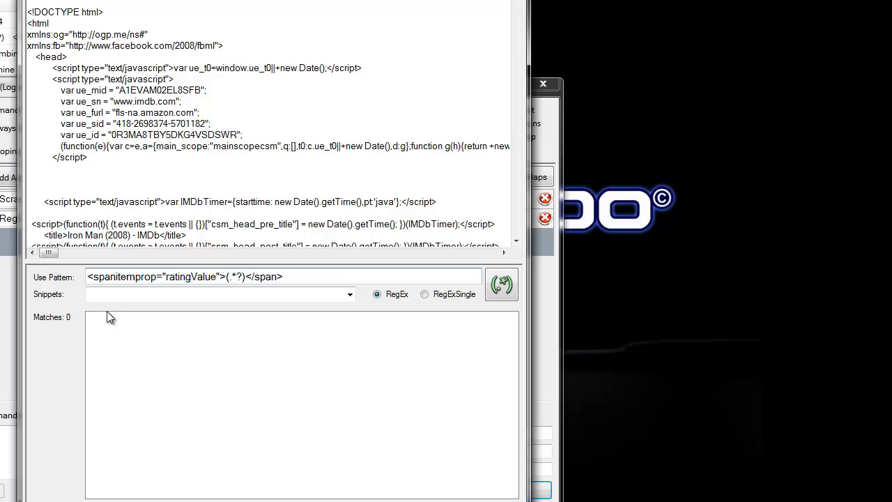
{"action": "type", "text": "\\s"}
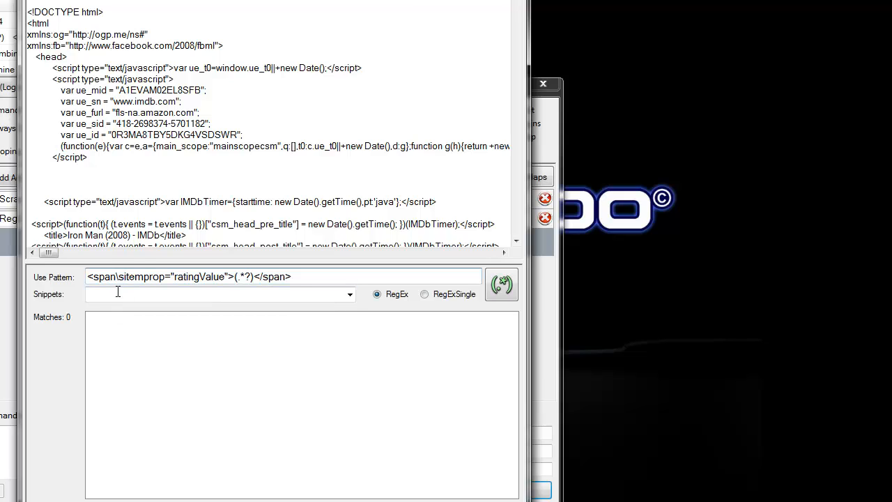
{"action": "left_click", "coordinate": [501, 283]}
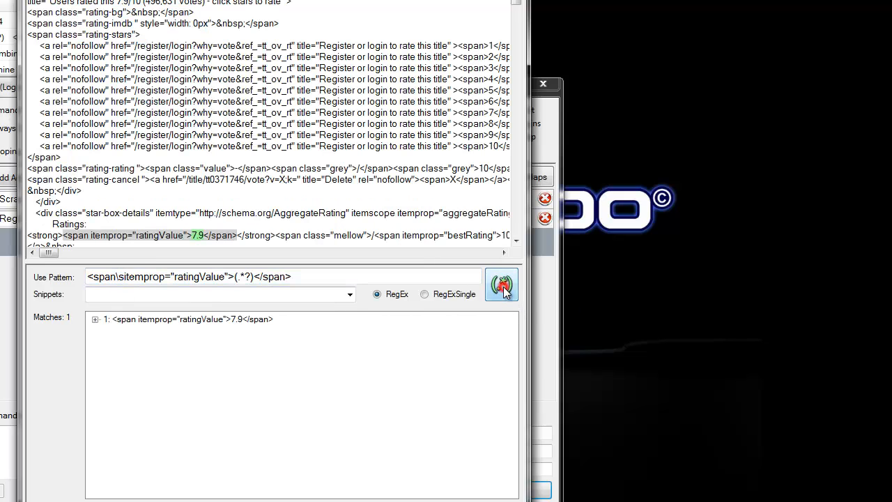
{"action": "left_click", "coordinate": [95, 319]}
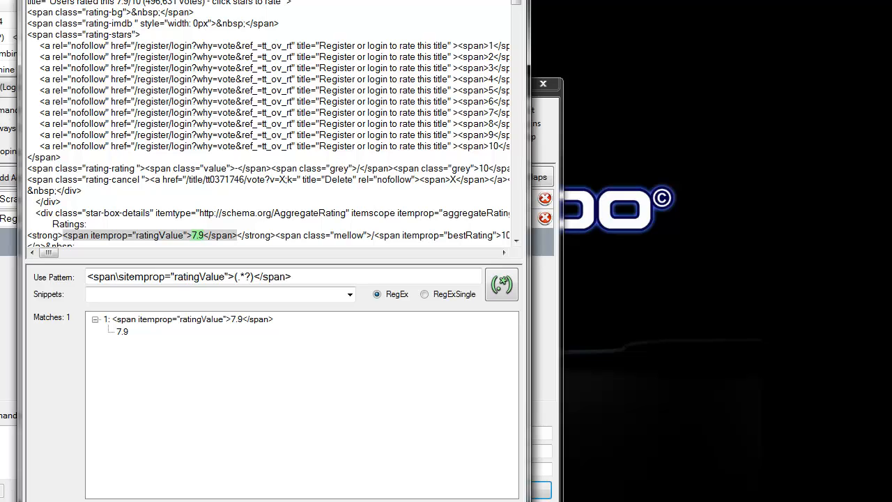
Switch to Chrome, search for imdb ironman, and open the Iron Man (2008) page on IMDb.
{"action": "left_click", "coordinate": [78, 500]}
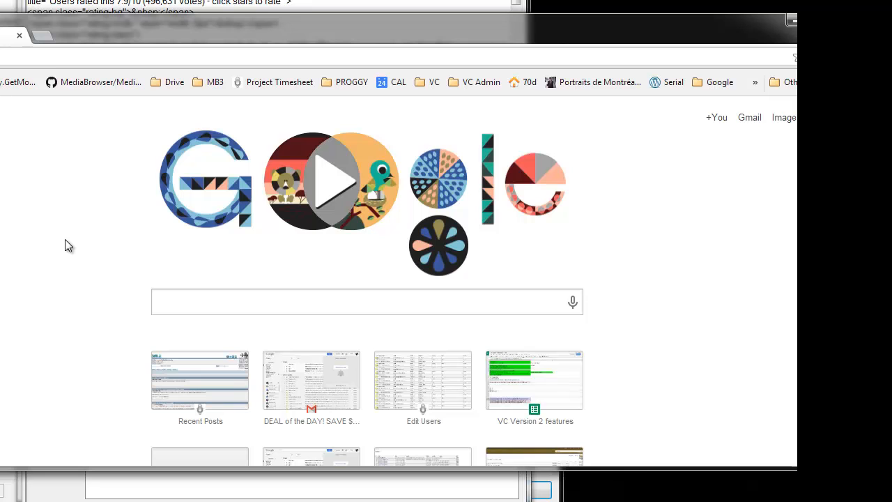
{"action": "type", "text": "imdb"}
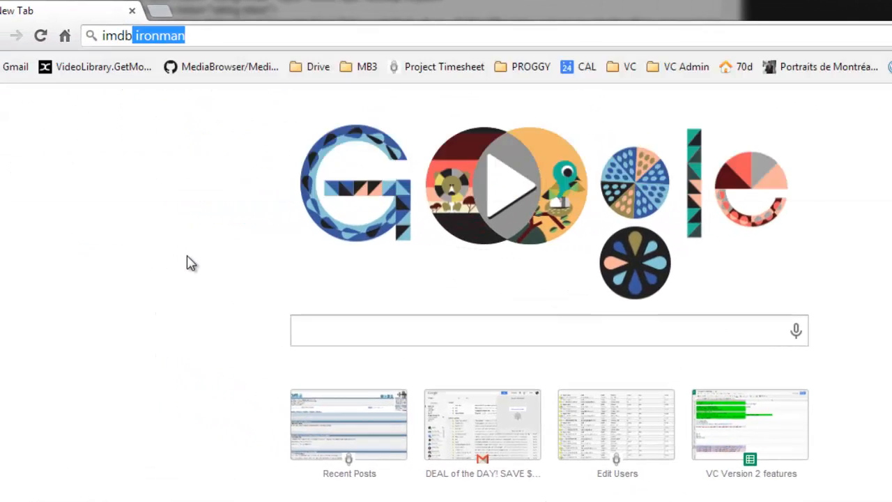
{"action": "key", "text": "Return"}
{"action": "left_click", "coordinate": [137, 204]}
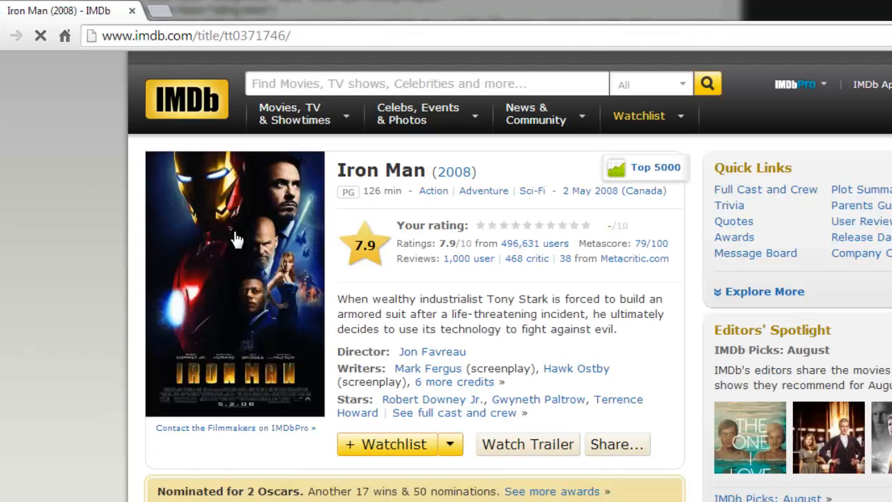
Inspect the page element of the number after Ratings on the Iron Man page.
{"action": "right_click", "coordinate": [442, 244]}
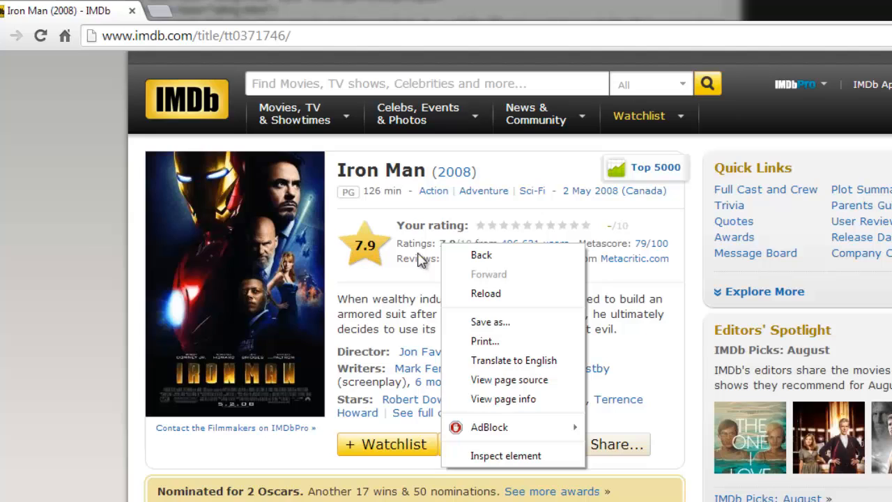
{"action": "left_click", "coordinate": [419, 244]}
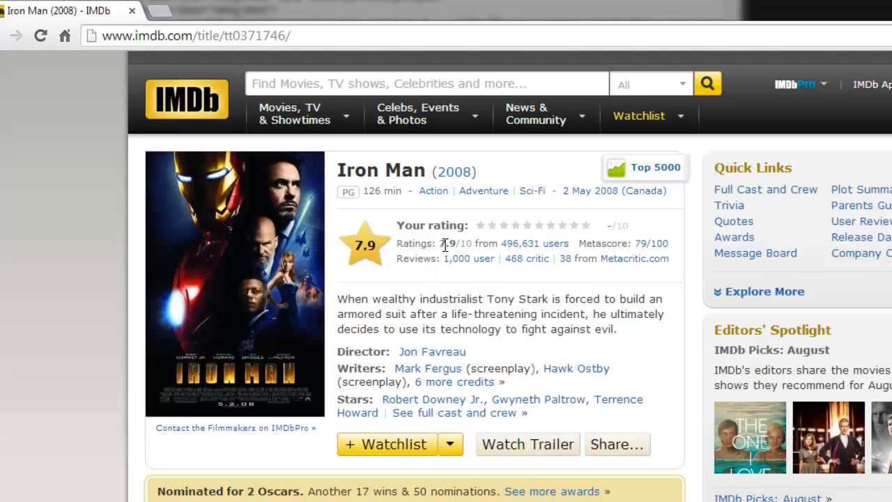
{"action": "right_click", "coordinate": [445, 243]}
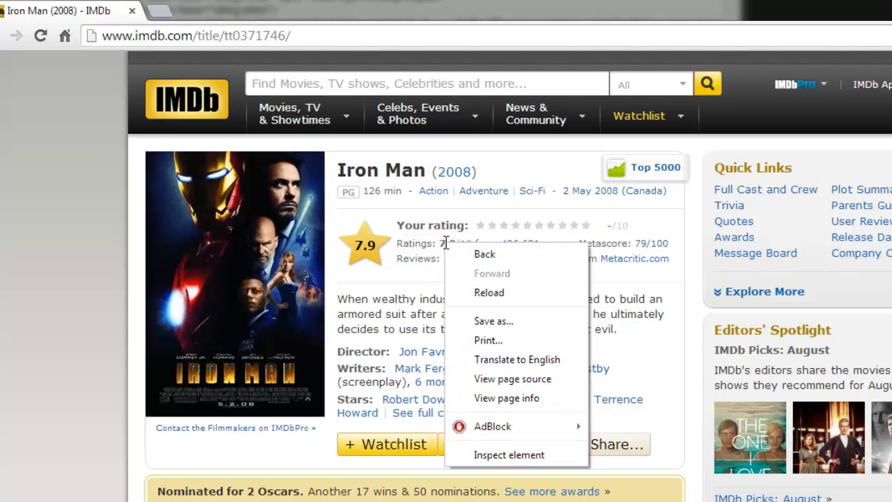
{"action": "left_click", "coordinate": [515, 455]}
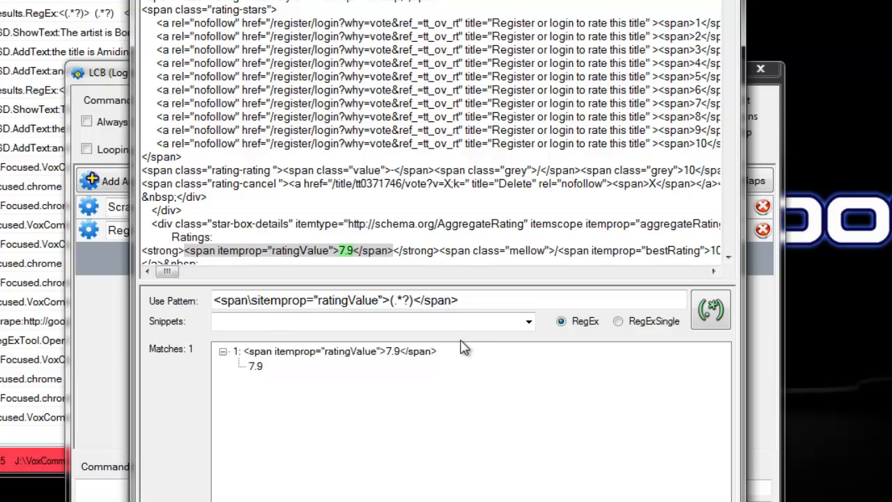
Move the Regular Expression Helper aside to uncover the Logical Command Builder, and copy the finished ratingValue pattern.
{"action": "mouse_move", "coordinate": [256, 367]}
{"action": "left_click_drag", "start_coordinate": [348, 2], "coordinate": [660, 0]}
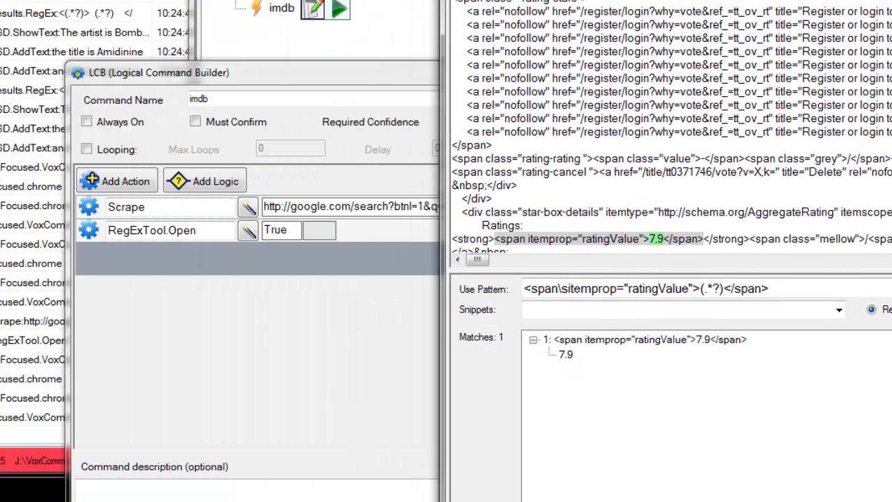
{"action": "left_click_drag", "start_coordinate": [780, 289], "coordinate": [461, 300]}
{"action": "key", "text": "ctrl+c"}
Add a Results.RegEx action below RegExTool.Open with the copied pattern <span\sitemprop="ratingValue">(.*?)</span>.
{"action": "left_click", "coordinate": [337, 212]}
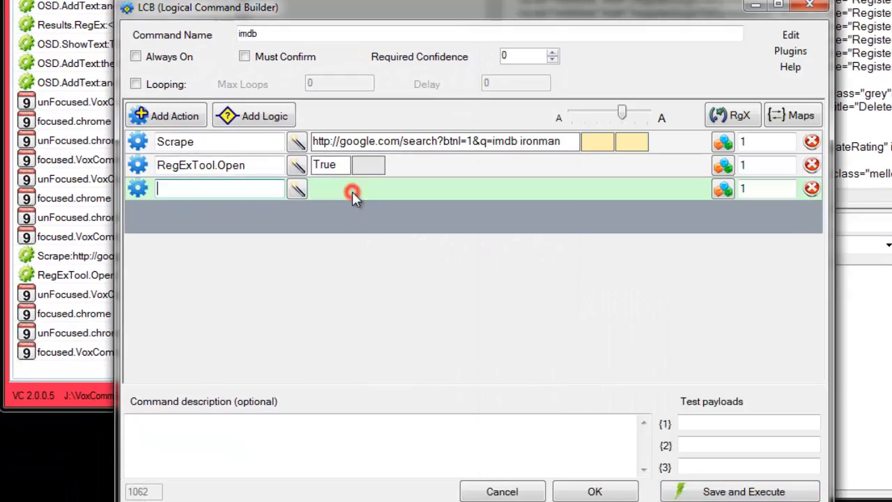
{"action": "type", "text": "reg"}
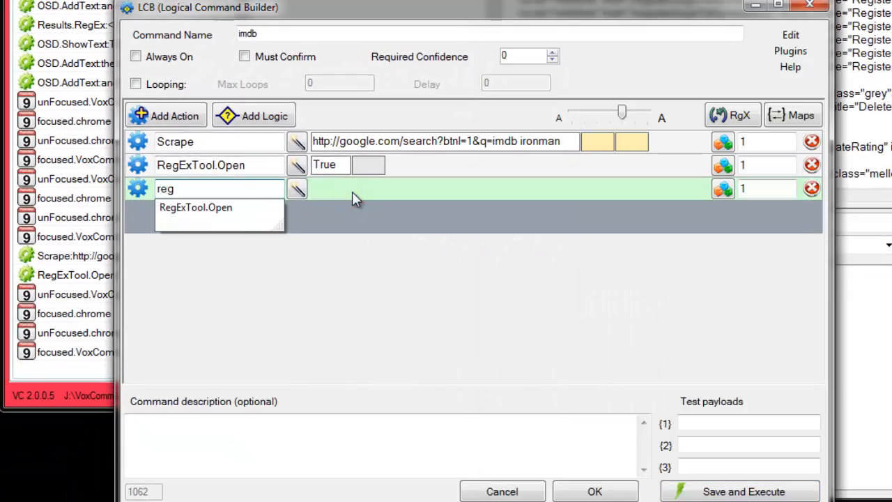
{"action": "key", "text": "Down"}
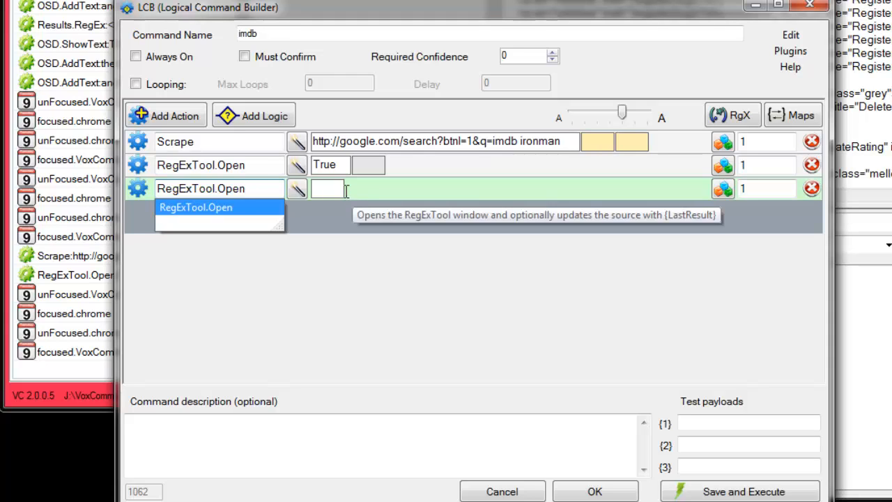
{"action": "double_click", "coordinate": [253, 189]}
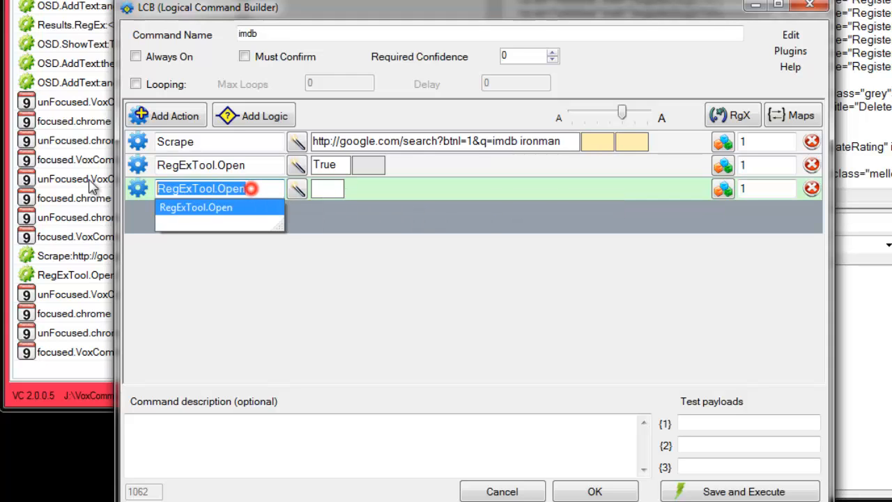
{"action": "type", "text": "res"}
{"action": "key", "text": "Down"}
{"action": "key", "text": "Down"}
{"action": "key", "text": "Down"}
{"action": "key", "text": "Down"}
{"action": "key", "text": "Down"}
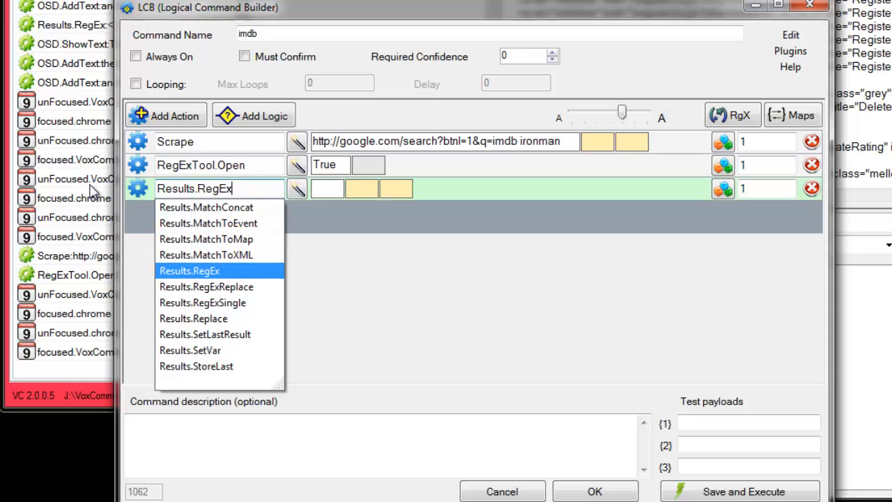
{"action": "left_click", "coordinate": [329, 189]}
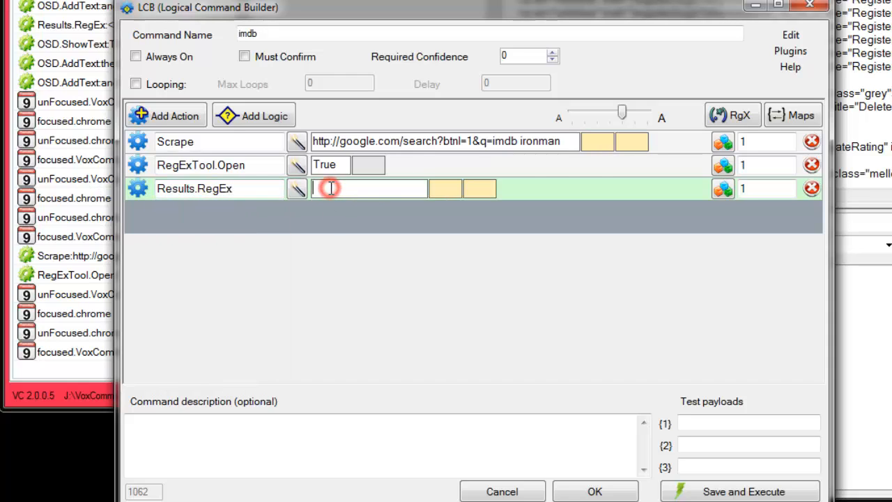
{"action": "key", "text": "ctrl+v"}
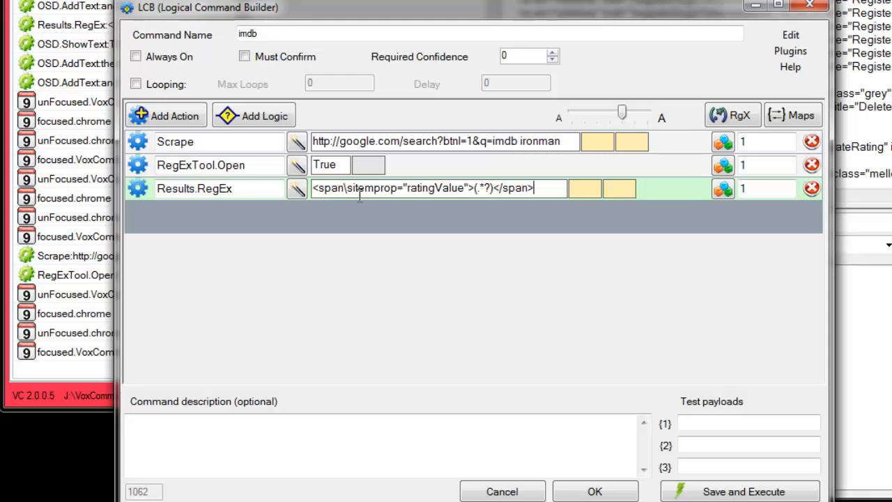
Skip the RegExTool.Open action by setting its repeat value to 0, and execute the command to check the Results.RegEx log entry.
{"action": "left_click", "coordinate": [751, 165]}
{"action": "type", "text": "0"}
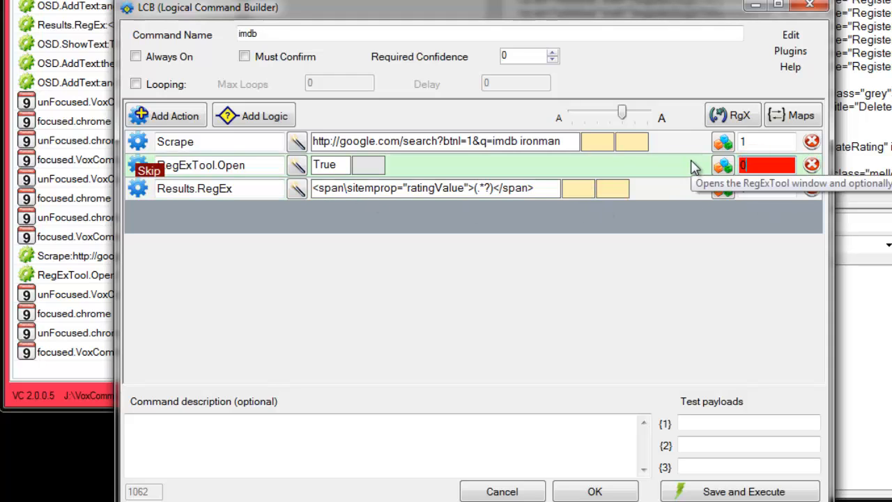
{"action": "left_click", "coordinate": [743, 492]}
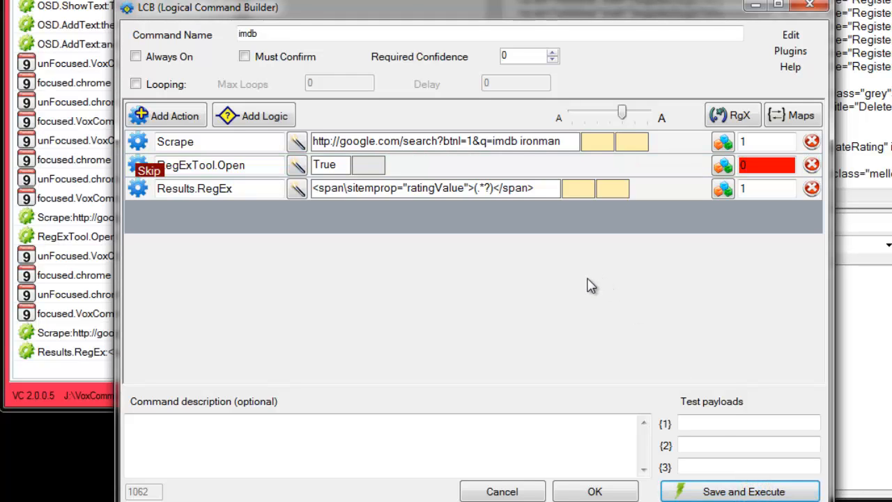
{"action": "left_click", "coordinate": [86, 398]}
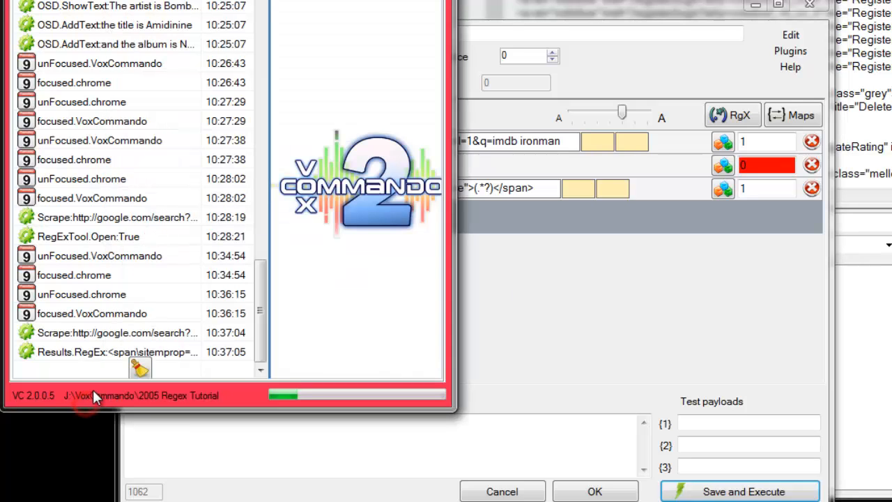
{"action": "mouse_move", "coordinate": [81, 358]}
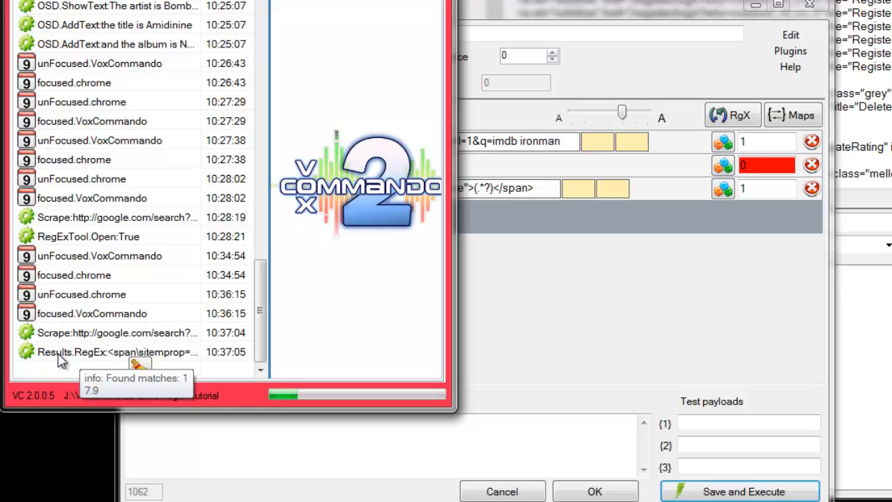
Add a TTS.Speak action below Results.RegEx with the text "The rating for {1} is {Match.1}".
{"action": "left_click", "coordinate": [517, 219]}
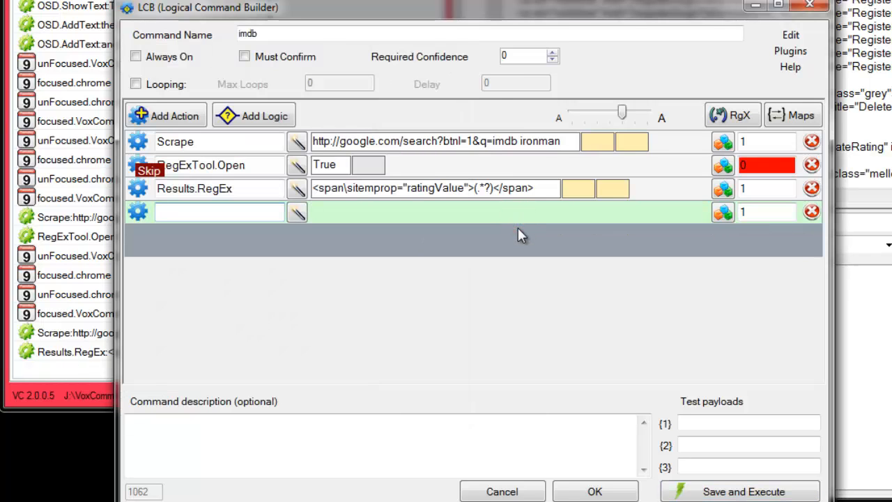
{"action": "type", "text": "tts."}
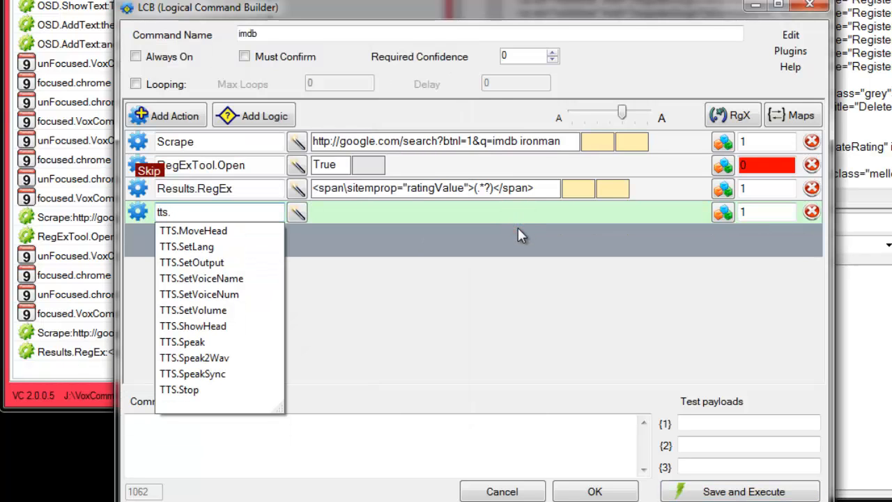
{"action": "key", "text": "Down"}
{"action": "key", "text": "Down"}
{"action": "key", "text": "Down"}
{"action": "key", "text": "Down"}
{"action": "key", "text": "Down"}
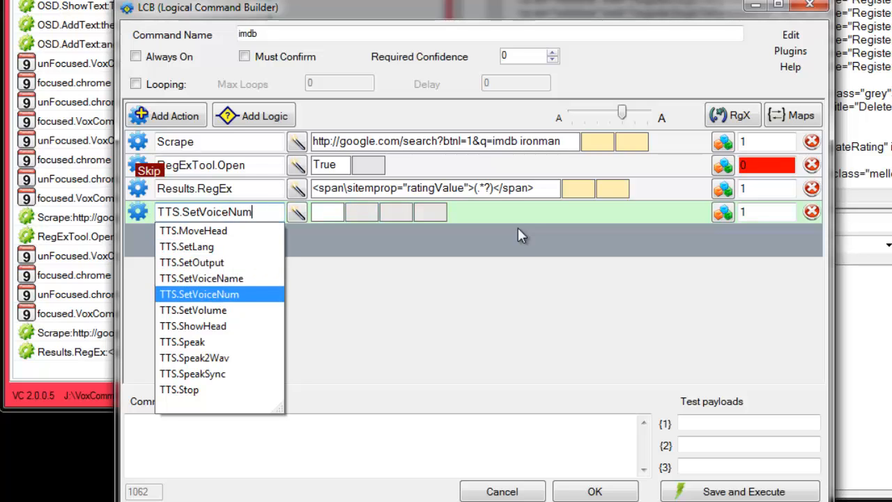
{"action": "key", "text": "Down"}
{"action": "key", "text": "Down"}
{"action": "key", "text": "Down"}
{"action": "left_click", "coordinate": [335, 216]}
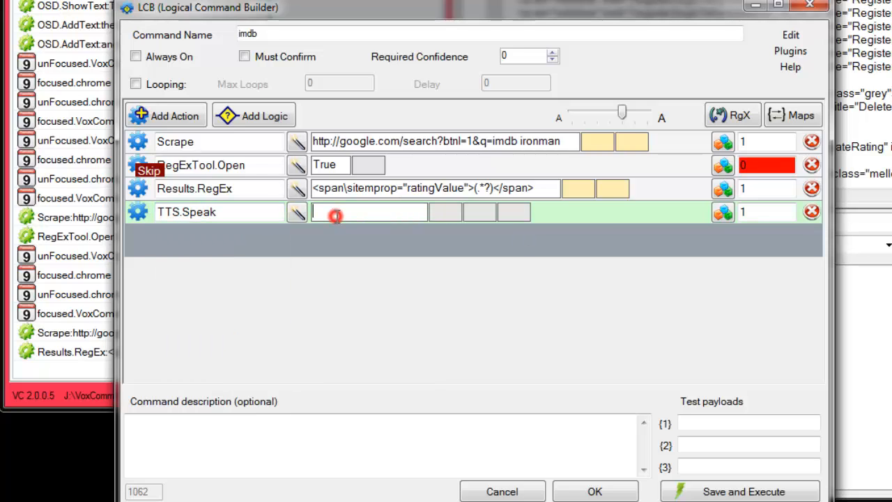
{"action": "type", "text": "The rating for {1} is {Match.1}"}
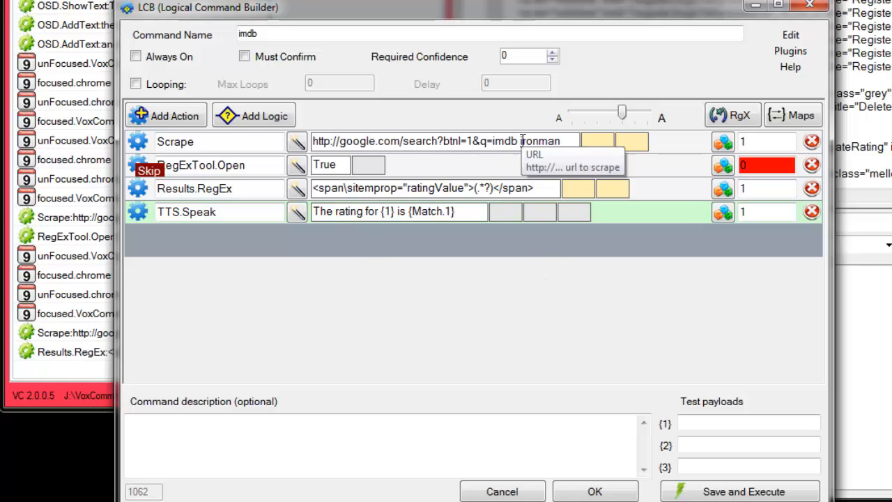
Replace ironman in the Scrape URL with {1}, and save and execute the command with iron man as test payload {1}.
{"action": "left_click_drag", "start_coordinate": [520, 141], "coordinate": [584, 139]}
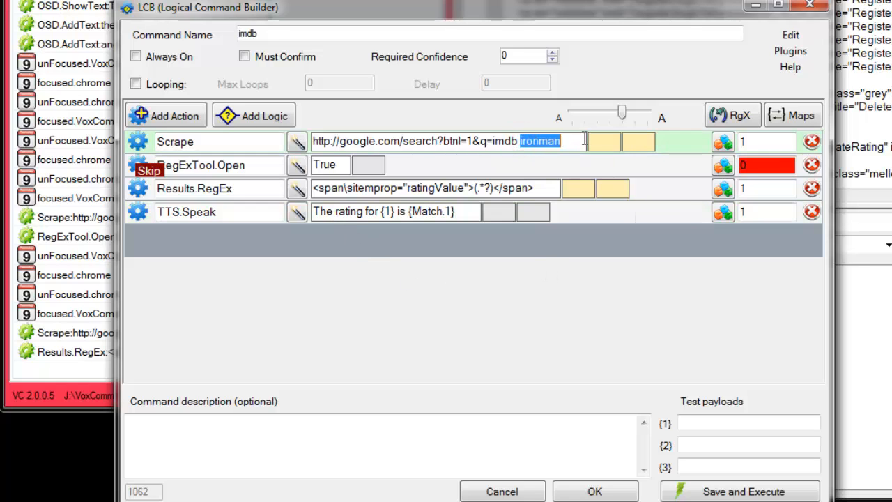
{"action": "key", "text": "BackSpace"}
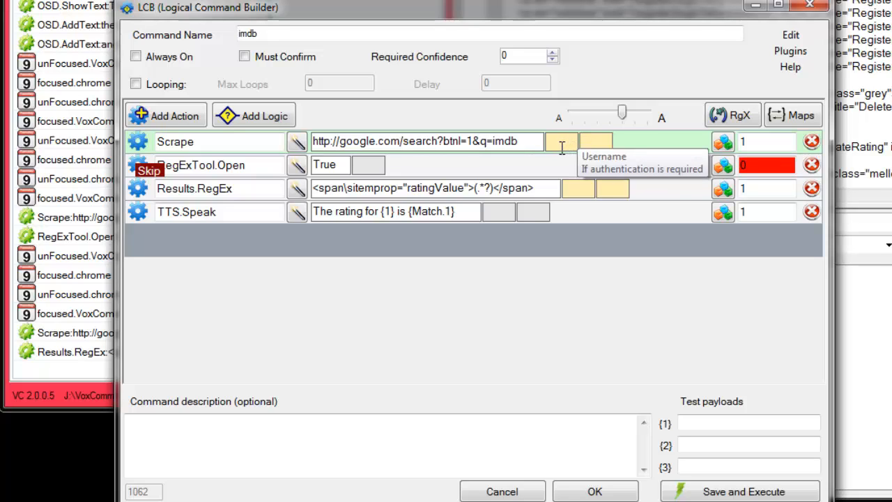
{"action": "type", "text": "{1}"}
{"action": "left_click", "coordinate": [691, 425]}
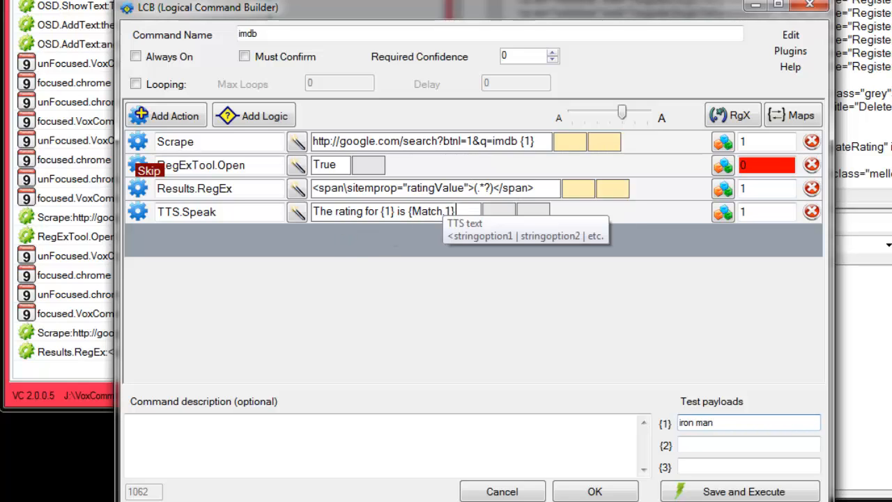
{"action": "left_click", "coordinate": [751, 493]}
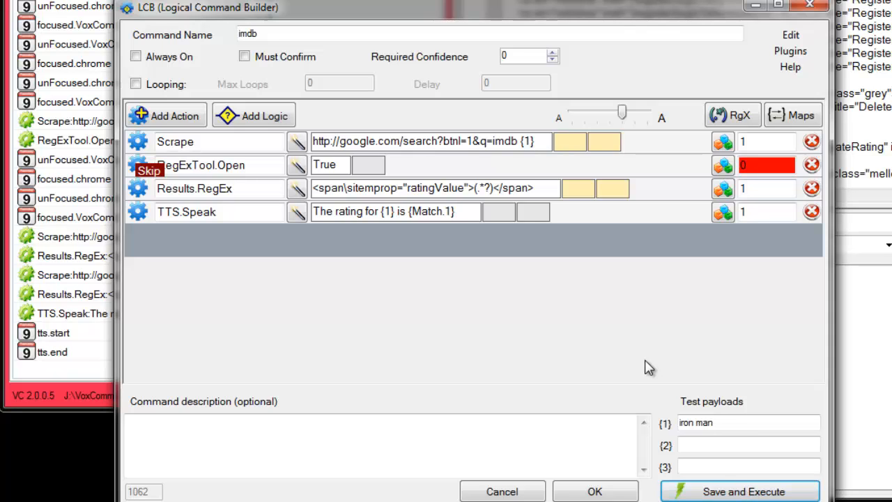
Add an OSD.ShowText action below TTS.Speak with the text "The rating for {1} is {Match.1}", and save and execute the command.
{"action": "double_click", "coordinate": [286, 239]}
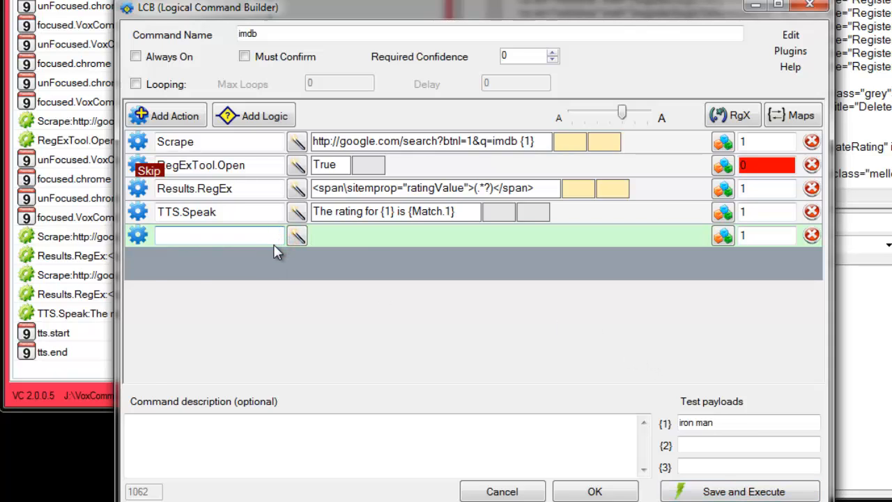
{"action": "type", "text": "tts."}
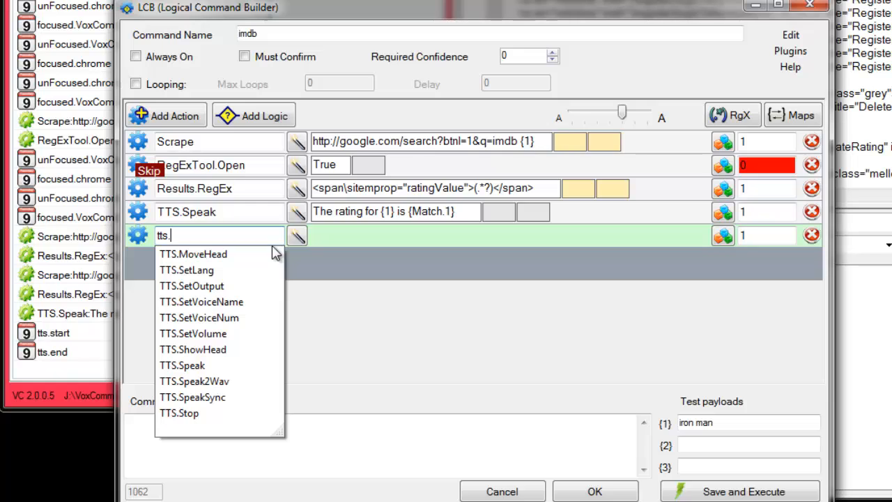
{"action": "key", "text": "BackSpace"}
{"action": "key", "text": "BackSpace"}
{"action": "key", "text": "BackSpace"}
{"action": "type", "text": "os"}
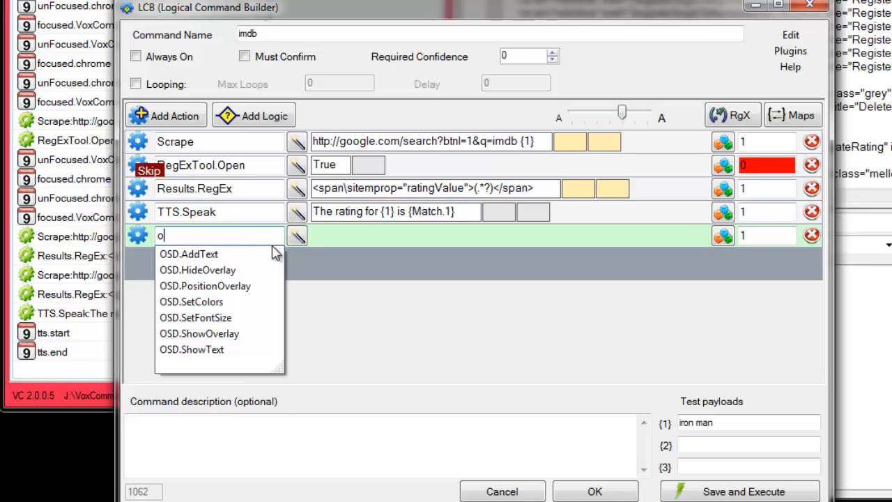
{"action": "left_click", "coordinate": [205, 353]}
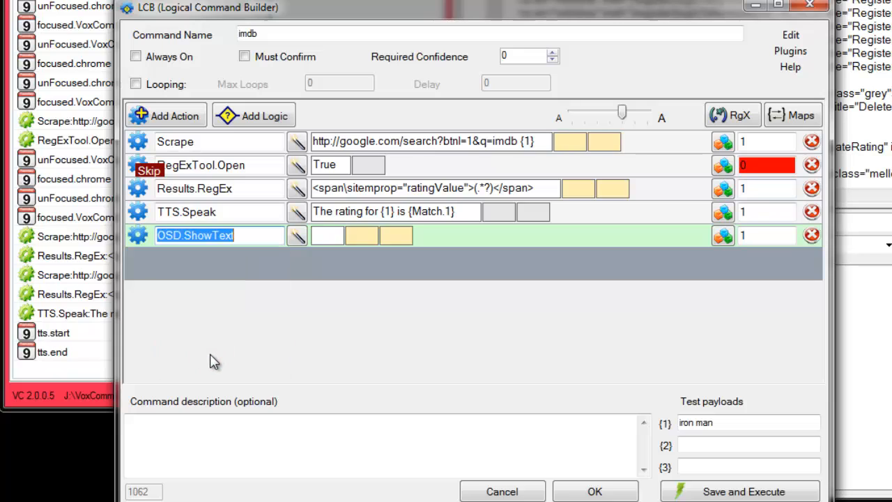
{"action": "left_click", "coordinate": [469, 213]}
{"action": "key", "text": "ctrl+c"}
{"action": "left_click", "coordinate": [320, 233]}
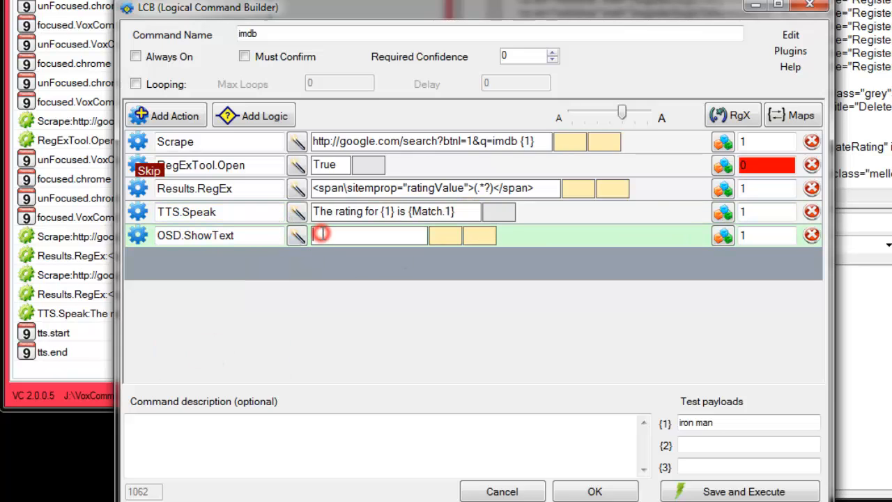
{"action": "key", "text": "ctrl+v"}
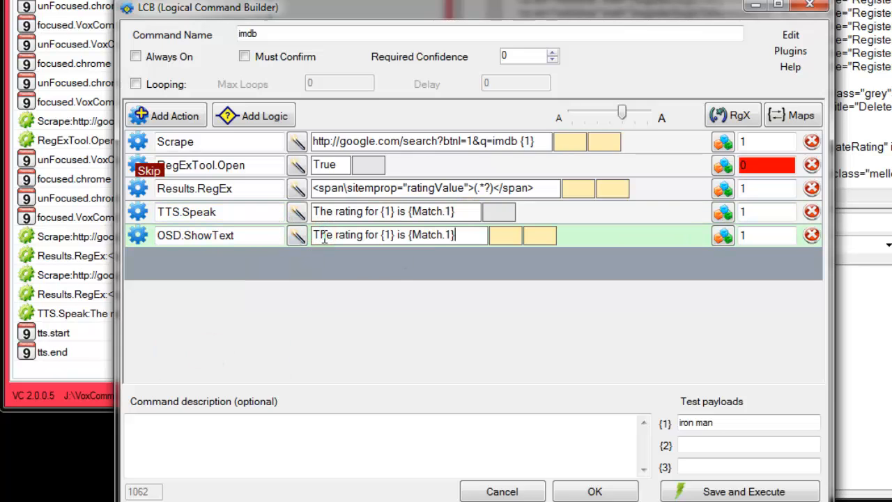
{"action": "left_click", "coordinate": [768, 492]}
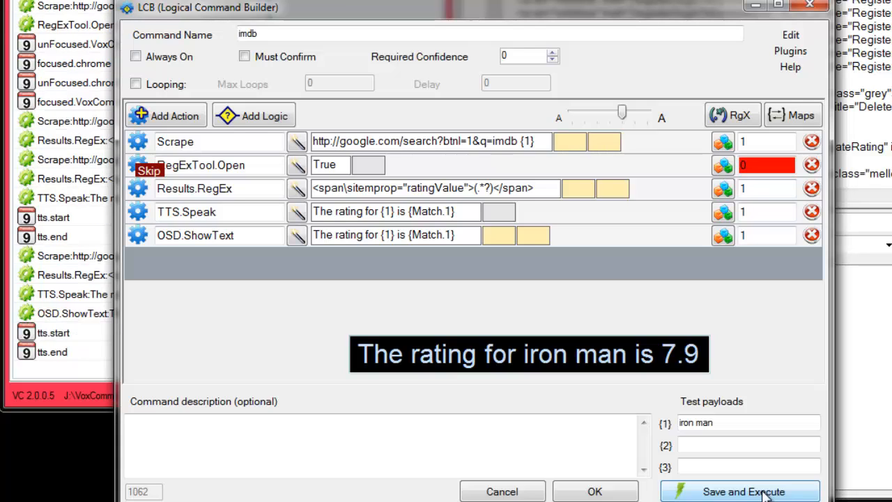
Test the command with star wars and with space balls as test payload {1}, saving and executing it for each title.
{"action": "triple_click", "coordinate": [725, 423]}
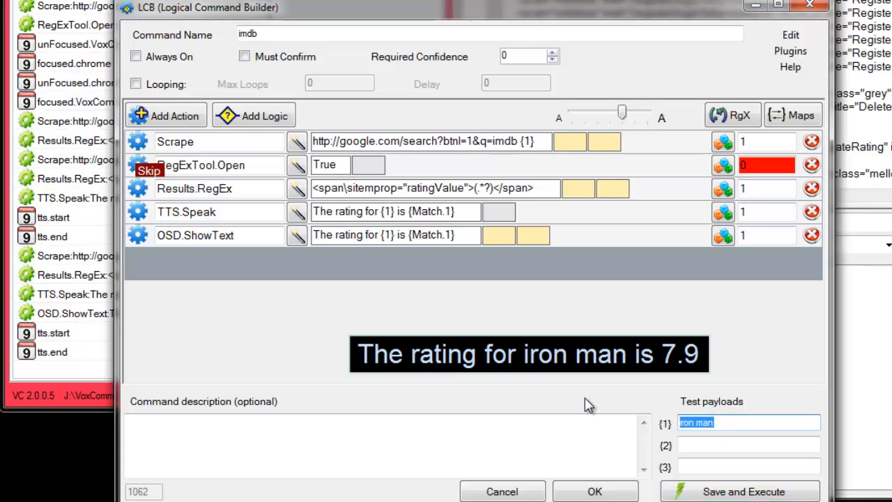
{"action": "type", "text": "star"}
{"action": "type", "text": "wars"}
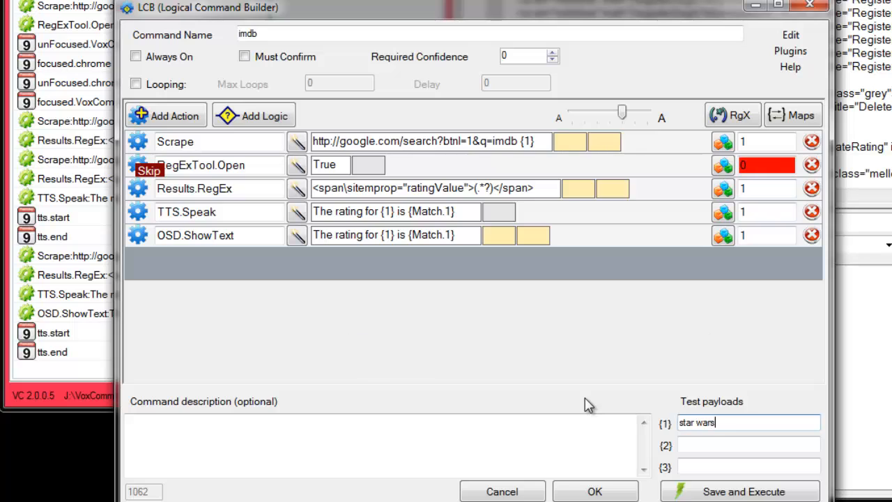
{"action": "left_click", "coordinate": [752, 492]}
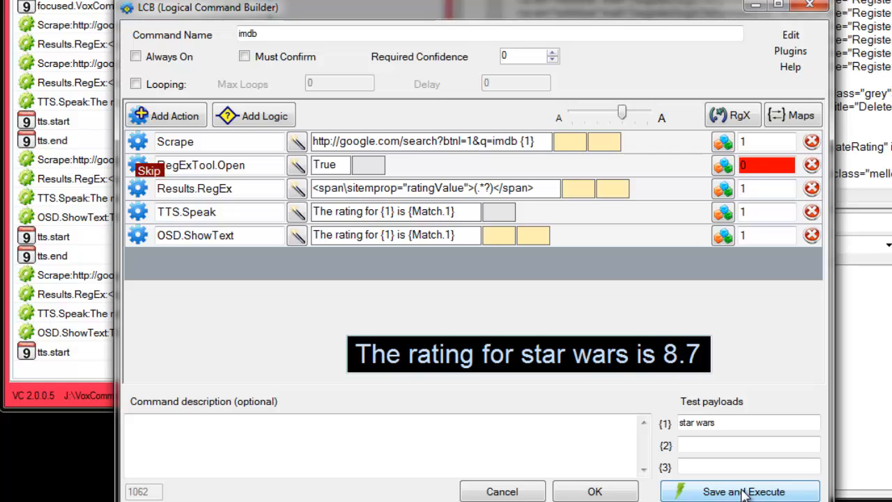
{"action": "left_click", "coordinate": [736, 422]}
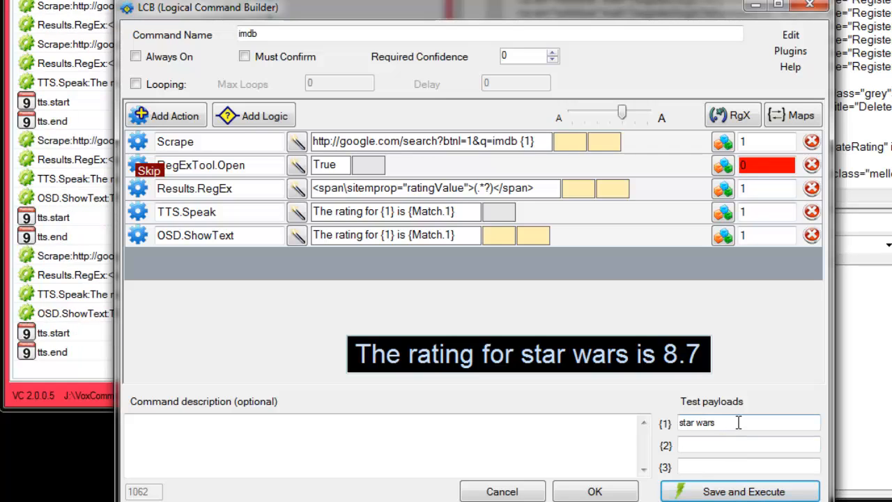
{"action": "left_click_drag", "start_coordinate": [739, 422], "coordinate": [516, 384]}
{"action": "type", "text": "space"}
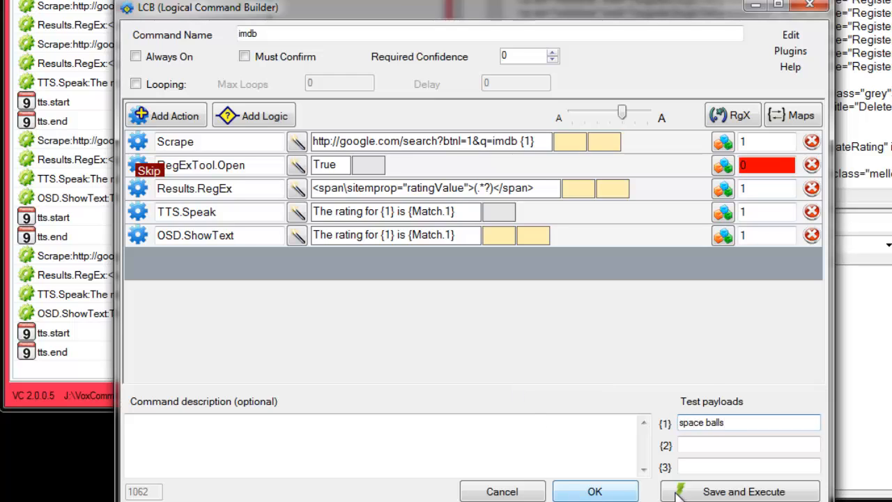
{"action": "left_click", "coordinate": [705, 492]}
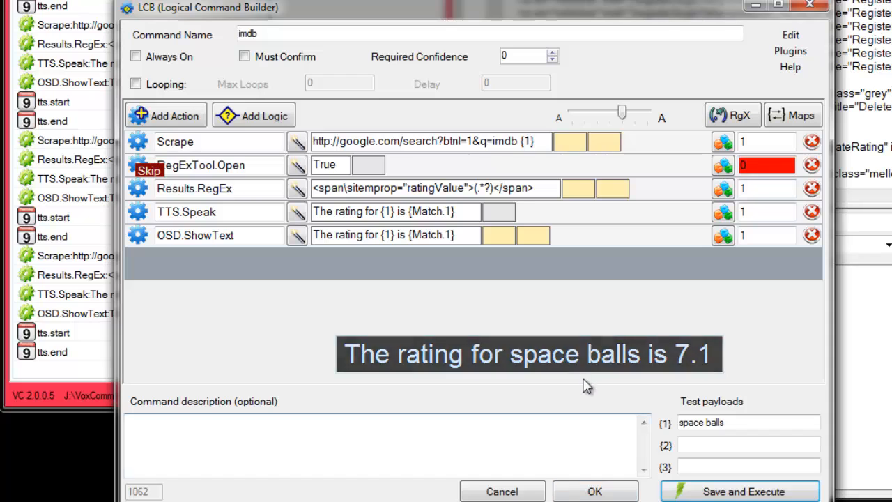
Switch to Chrome, search for imdb space balls, and open the Spaceballs (1987) IMDb page to check its rating.
{"action": "left_click", "coordinate": [383, 501]}
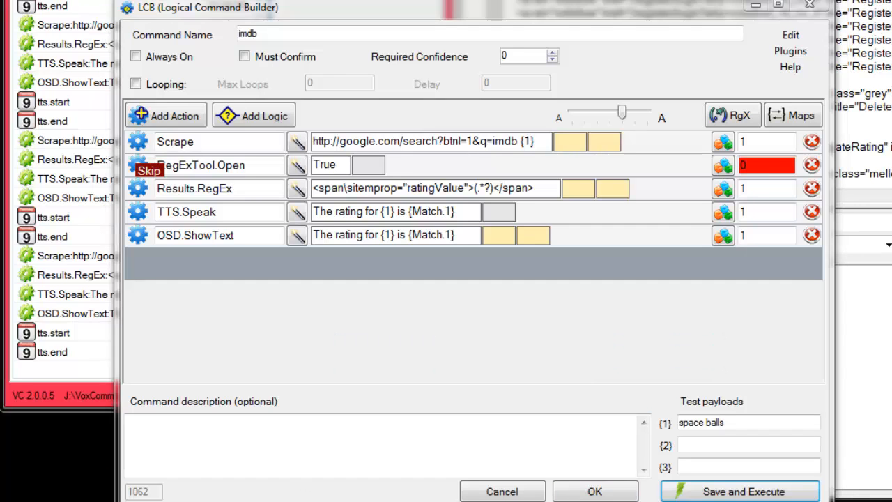
{"action": "type", "text": "im"}
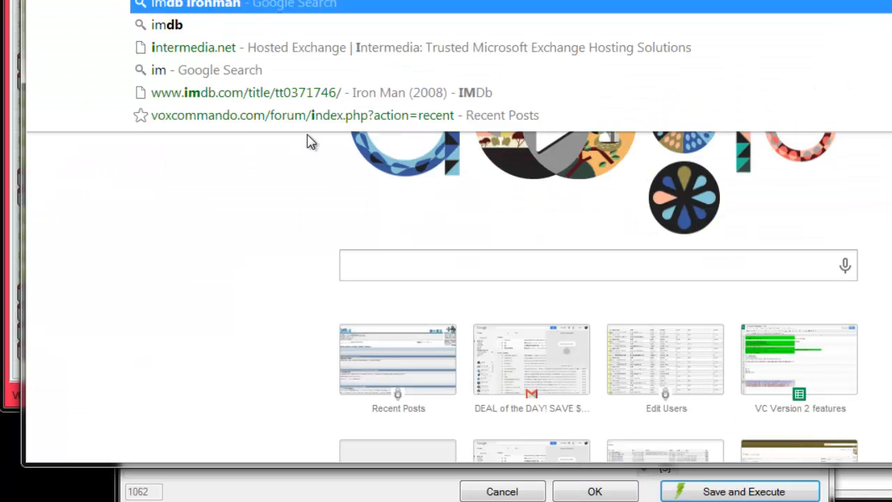
{"action": "type", "text": "db space balls"}
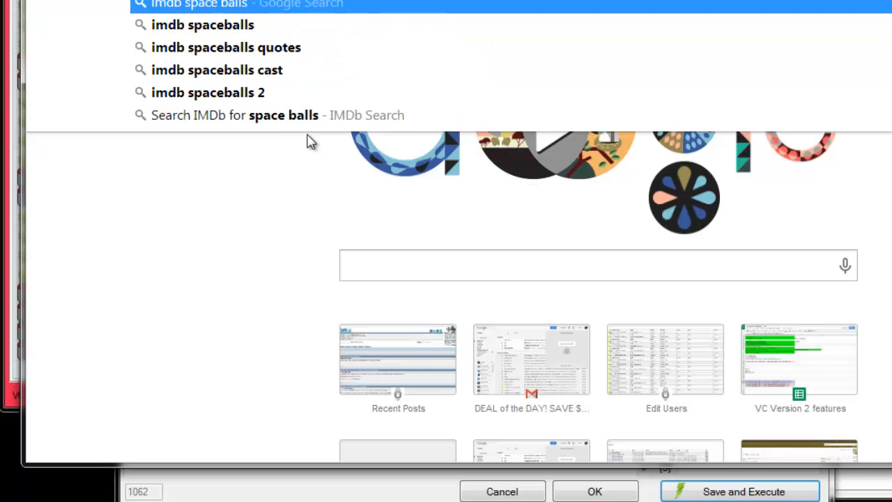
{"action": "key", "text": "Return"}
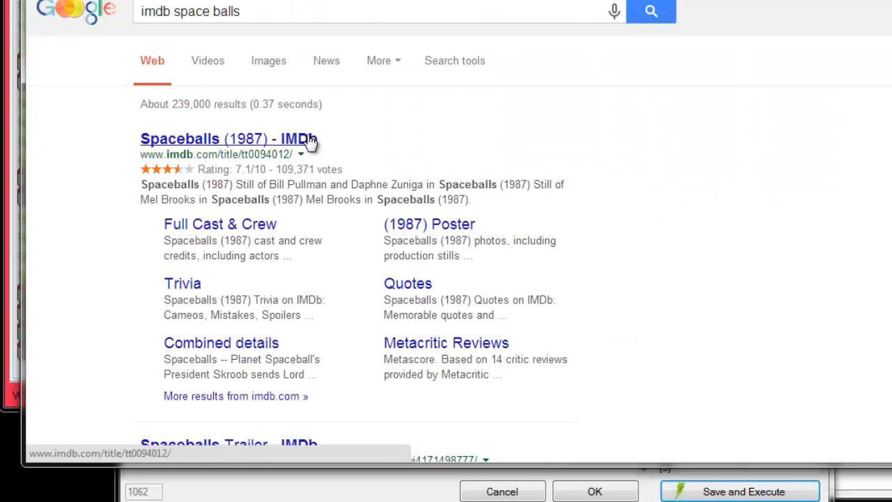
{"action": "left_click", "coordinate": [195, 140]}
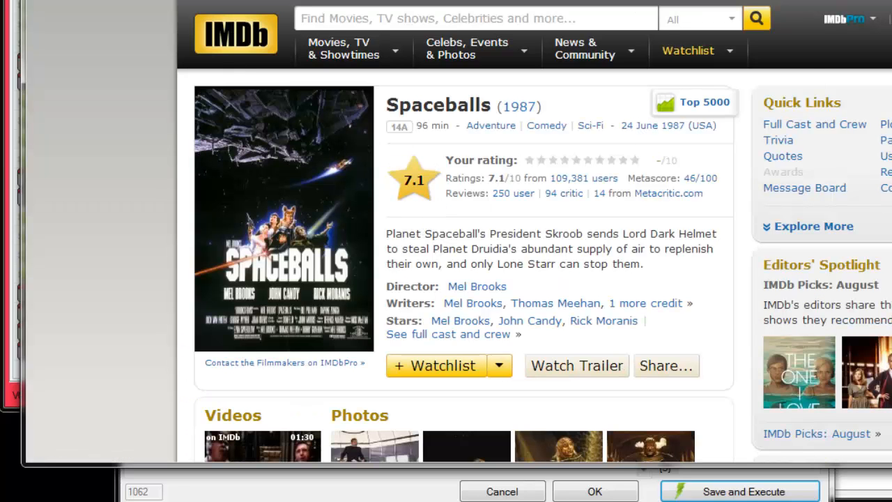
Switch to VoxCommando, re-enable the RegExTool.Open action by setting its repeat value to 1, and save and execute the command.
{"action": "key", "text": "alt+Tab"}
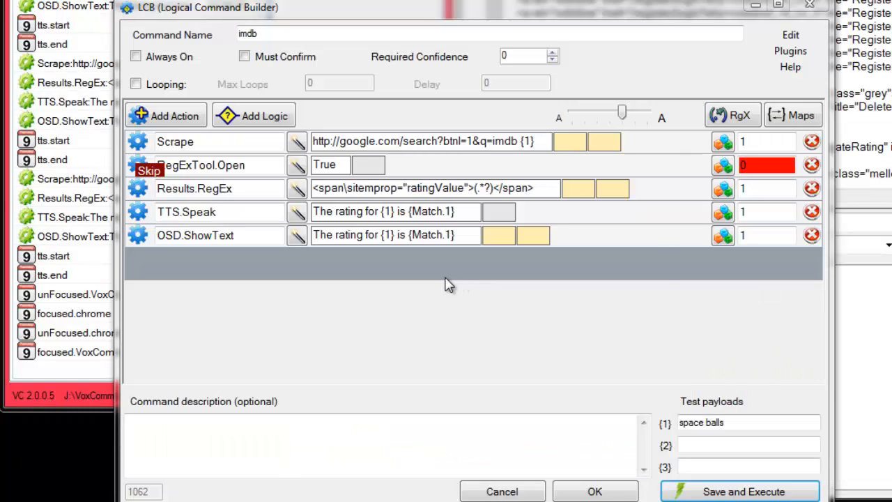
{"action": "left_click", "coordinate": [766, 165]}
{"action": "type", "text": "1"}
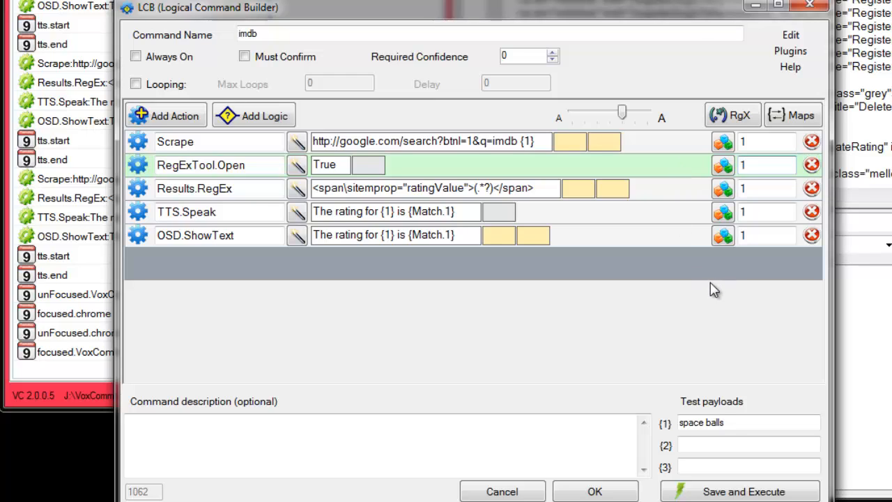
{"action": "left_click", "coordinate": [697, 490]}
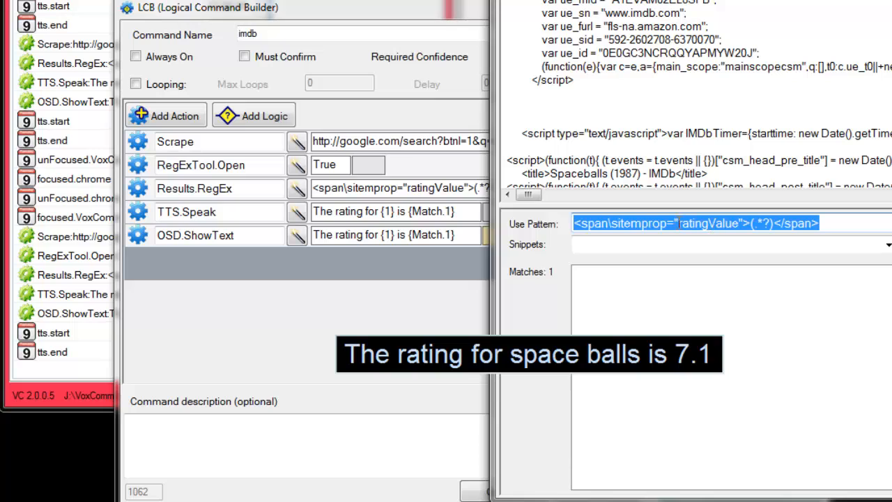
Replace ratingValue in the pattern with the non-greedy capture (.*?), process it, and inspect the ratingValue, bestRating and ratingCount matches.
{"action": "left_click_drag", "start_coordinate": [680, 223], "coordinate": [730, 229]}
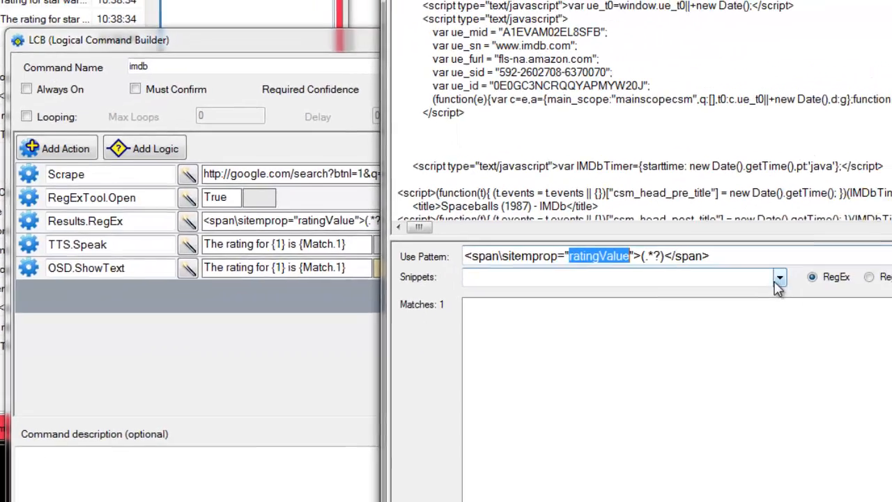
{"action": "left_click", "coordinate": [889, 245]}
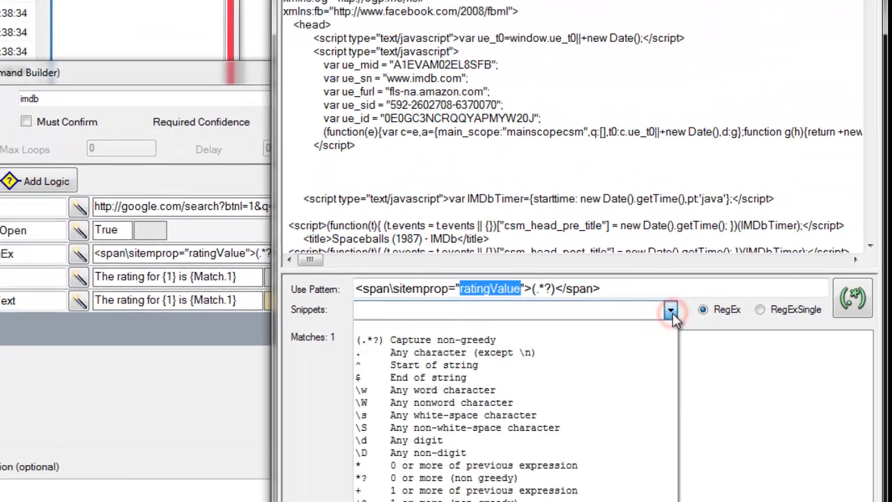
{"action": "left_click", "coordinate": [458, 341]}
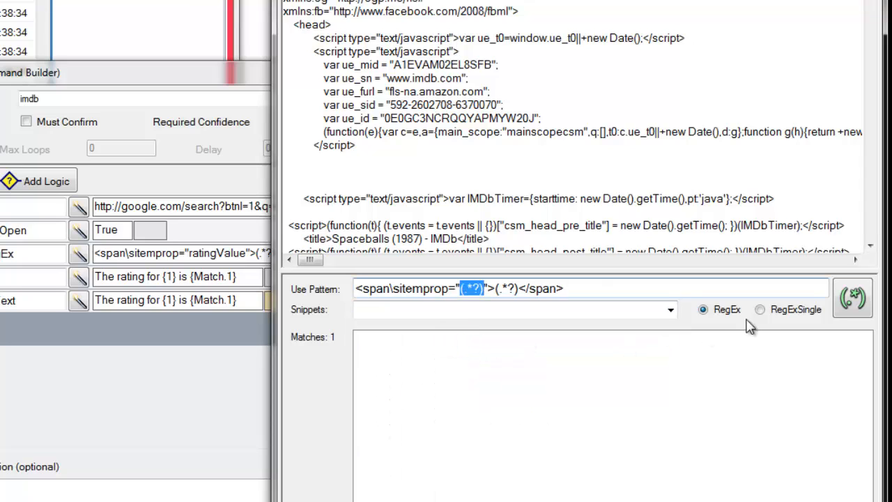
{"action": "left_click", "coordinate": [856, 297]}
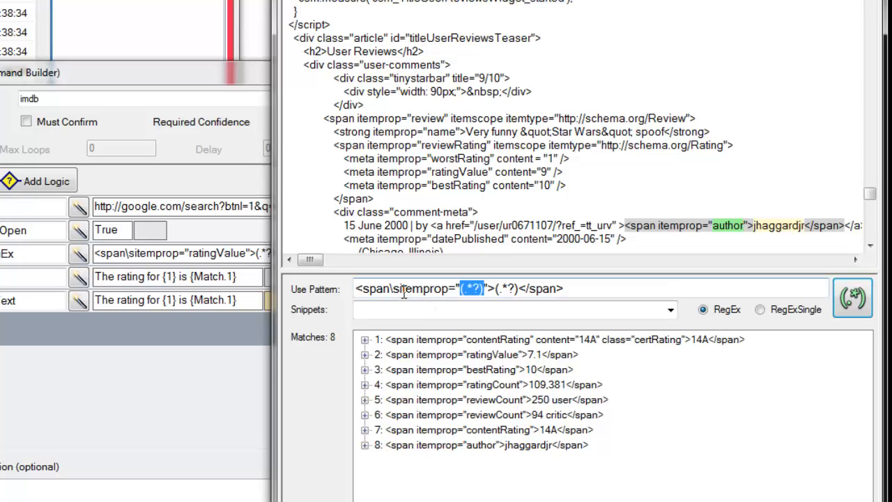
{"action": "left_click", "coordinate": [393, 354]}
{"action": "left_click", "coordinate": [415, 371]}
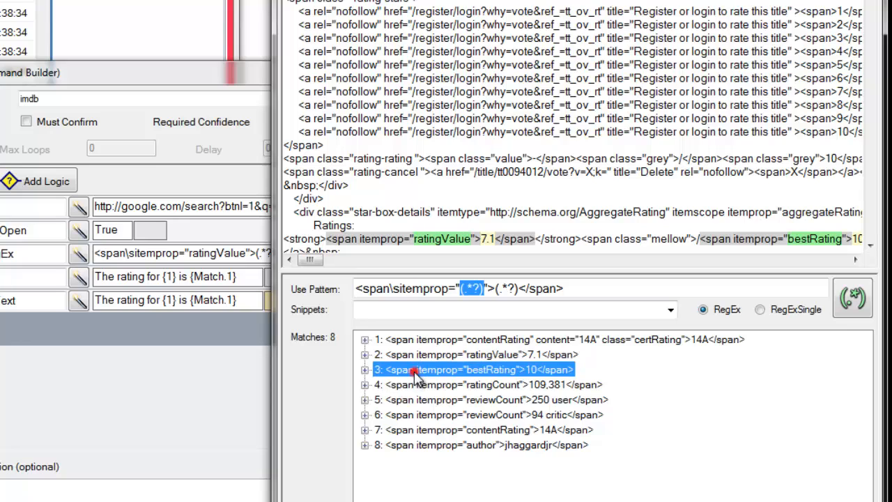
{"action": "left_click", "coordinate": [535, 384]}
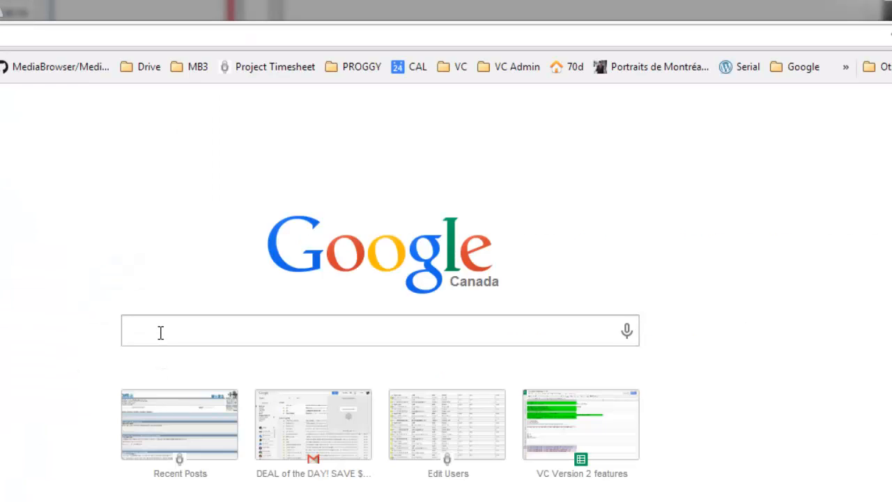
Switch to Chrome, repeat the search for imdb space balls, and open the film's result to compare its details with the matches.
{"action": "type", "text": "imdb"}
{"action": "key", "text": "Return"}
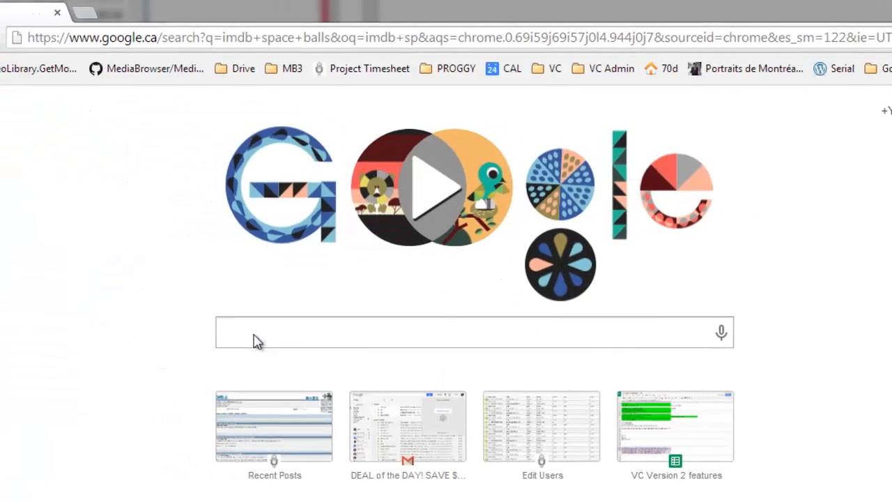
{"action": "left_click", "coordinate": [185, 209]}
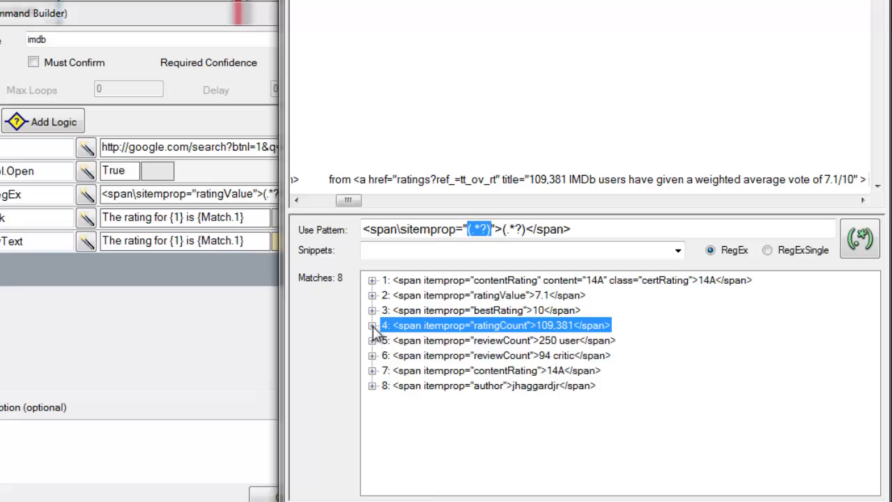
Change the pattern to <span\sitemprop=".*?">(.*?)</span> by removing the first pair of parentheses, process it, and expand the ratingCount and first contentRating matches.
{"action": "left_click", "coordinate": [523, 389]}
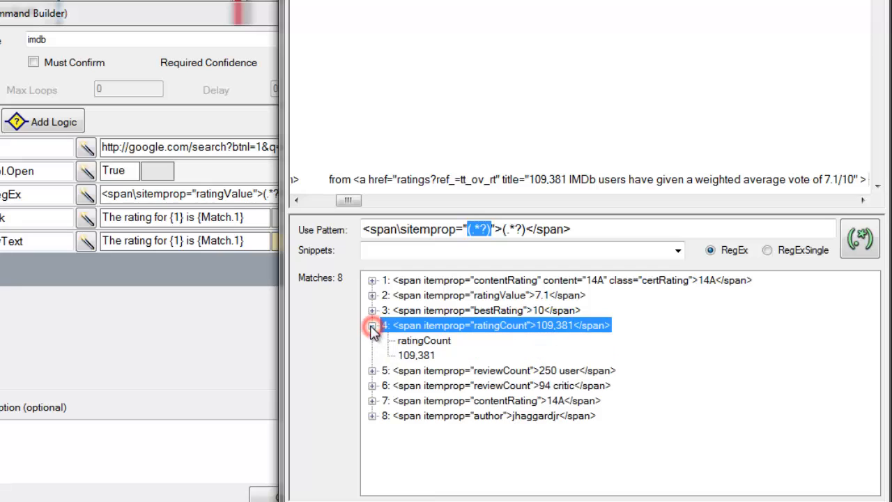
{"action": "left_click", "coordinate": [471, 230]}
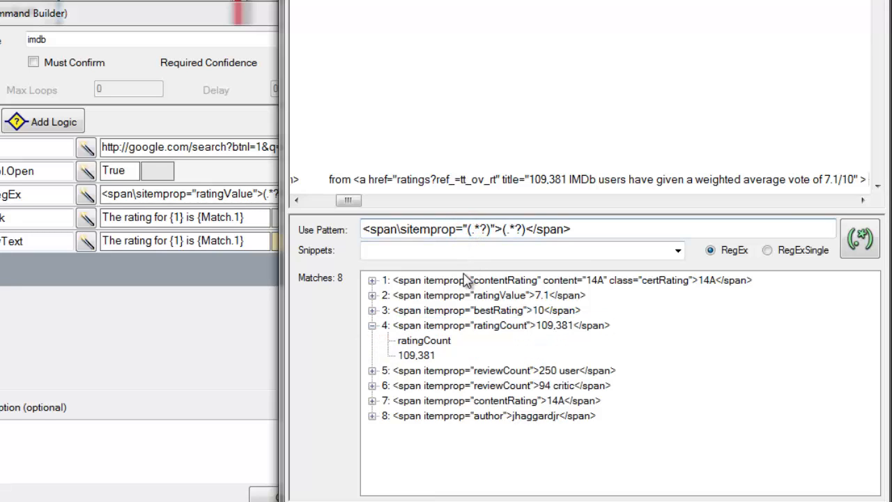
{"action": "key", "text": "Delete"}
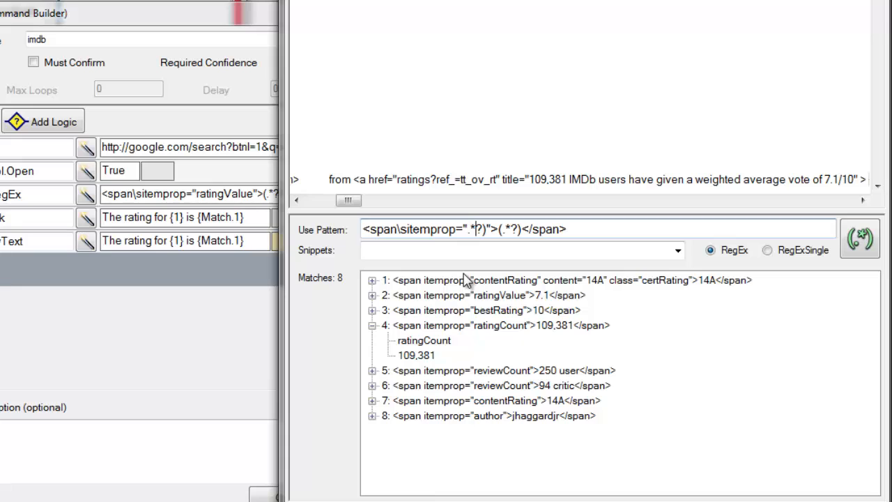
{"action": "key", "text": "Delete"}
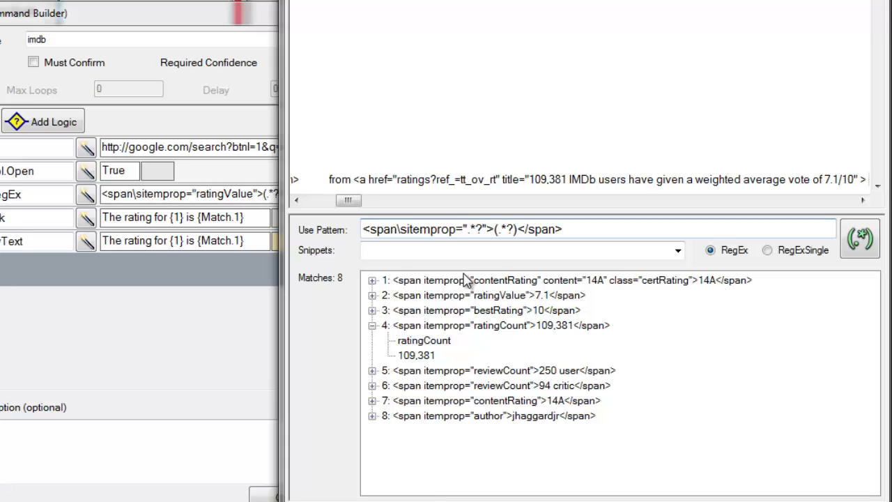
{"action": "left_click", "coordinate": [861, 241]}
{"action": "left_click", "coordinate": [372, 325]}
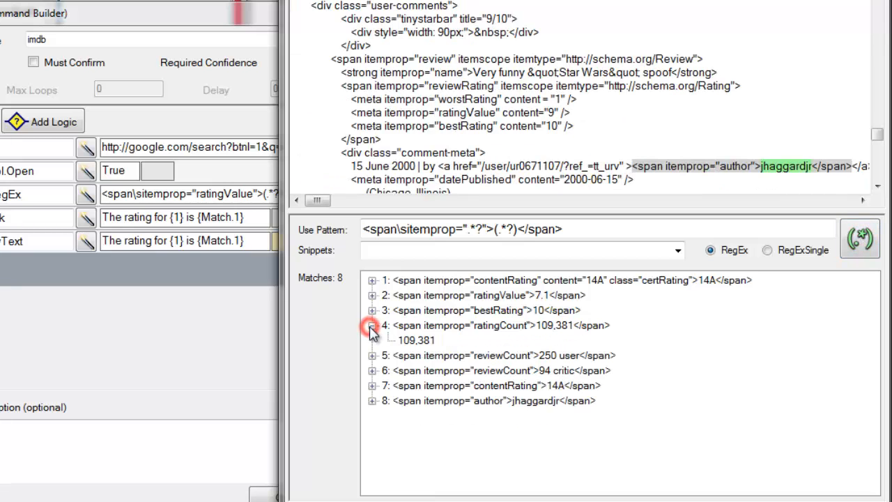
{"action": "mouse_move", "coordinate": [425, 346]}
{"action": "left_click", "coordinate": [372, 280]}
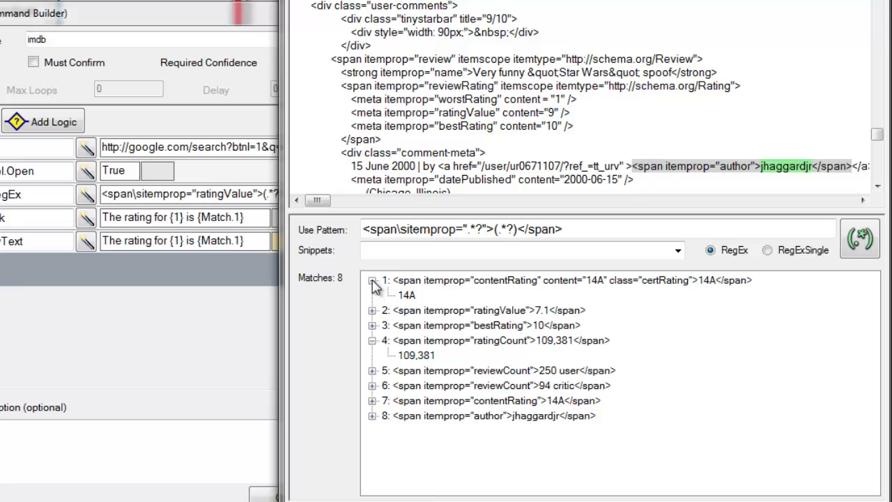
Expand the ratingValue match and locate its captured value and the ratingCount captured value in the page source.
{"action": "left_click", "coordinate": [372, 311]}
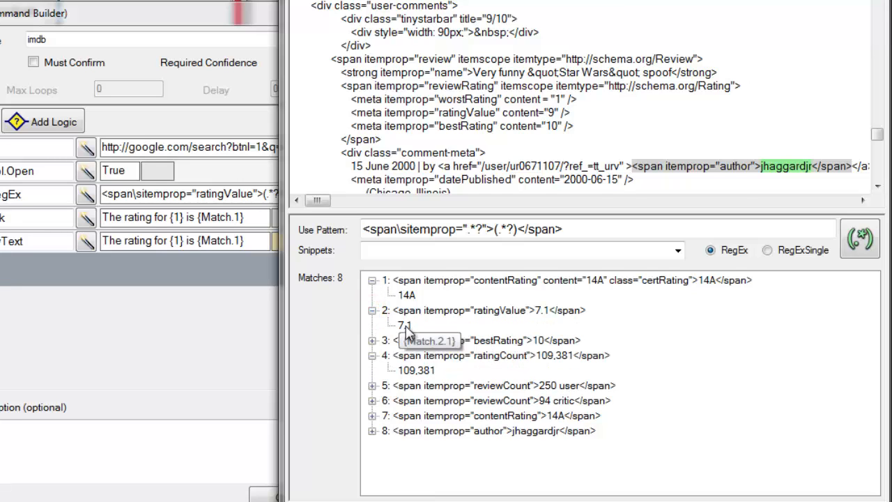
{"action": "left_click", "coordinate": [406, 325]}
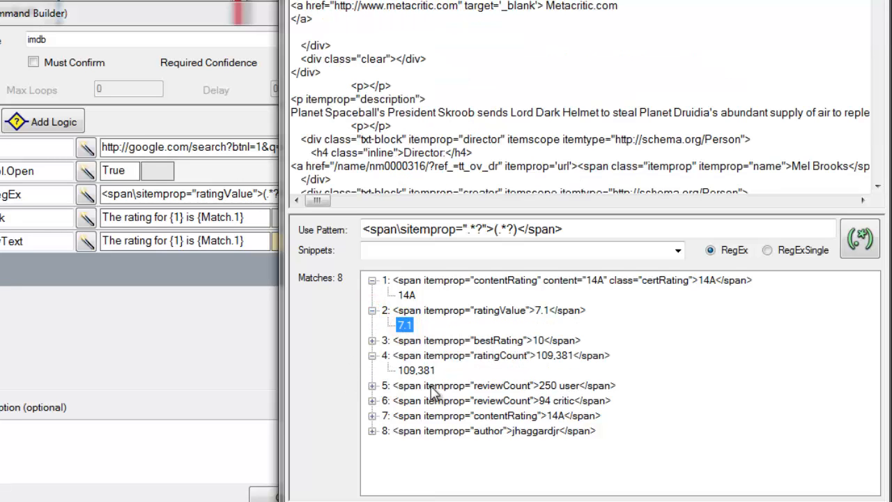
{"action": "left_click", "coordinate": [417, 371]}
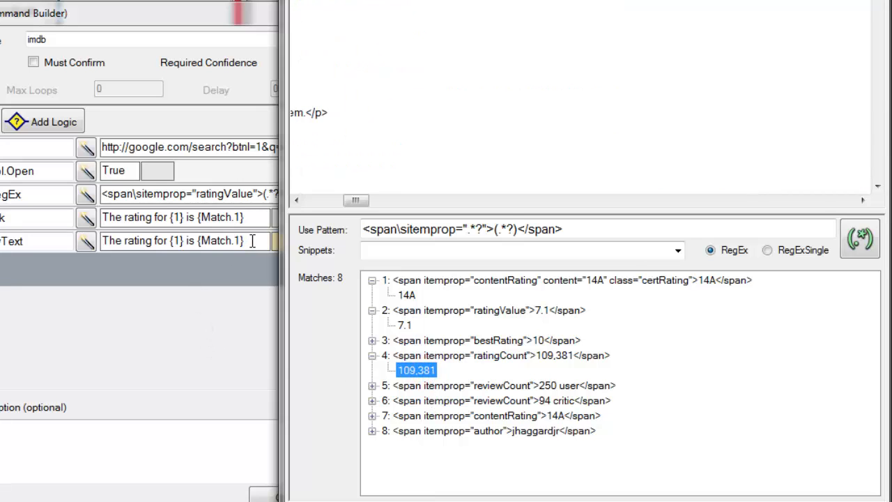
Set the TTS.Speak and OSD.ShowText texts to "The rating for {1} is {Match.2} based on {Match.4} votes".
{"action": "double_click", "coordinate": [237, 218]}
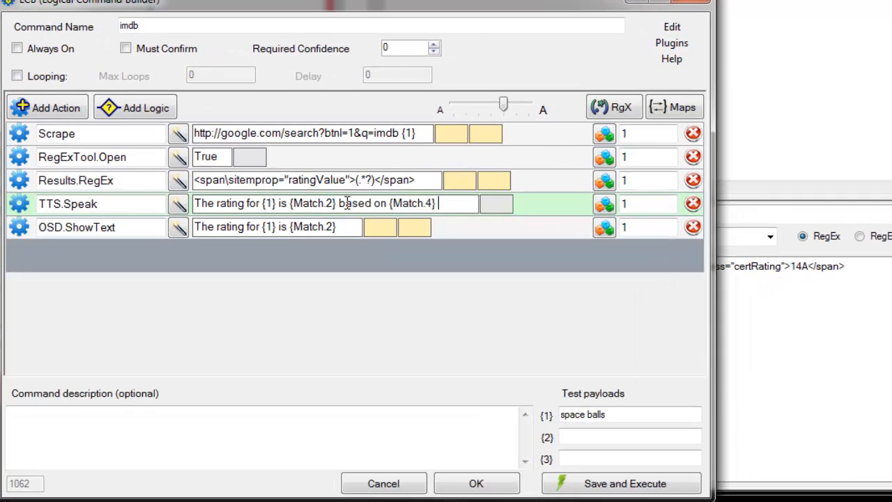
{"action": "type", "text": "votes"}
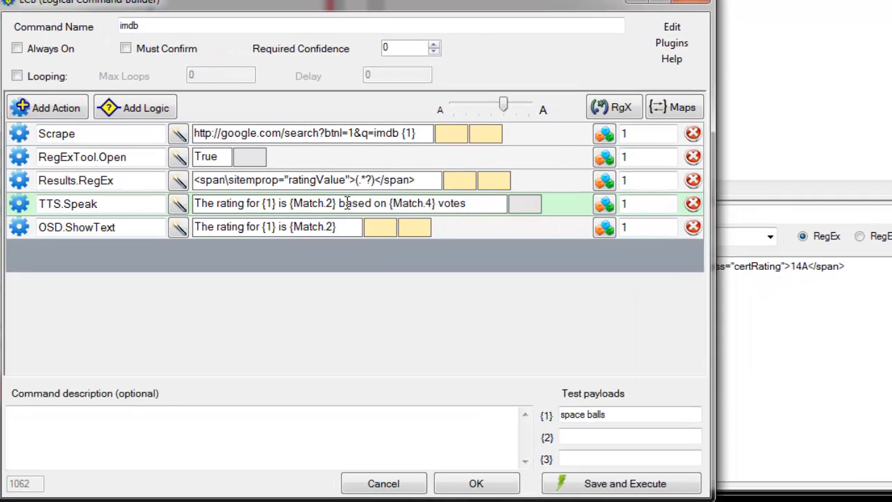
{"action": "key", "text": "ctrl+a"}
{"action": "key", "text": "ctrl+c"}
{"action": "left_click_drag", "start_coordinate": [360, 219], "coordinate": [106, 221]}
{"action": "key", "text": "ctrl+v"}
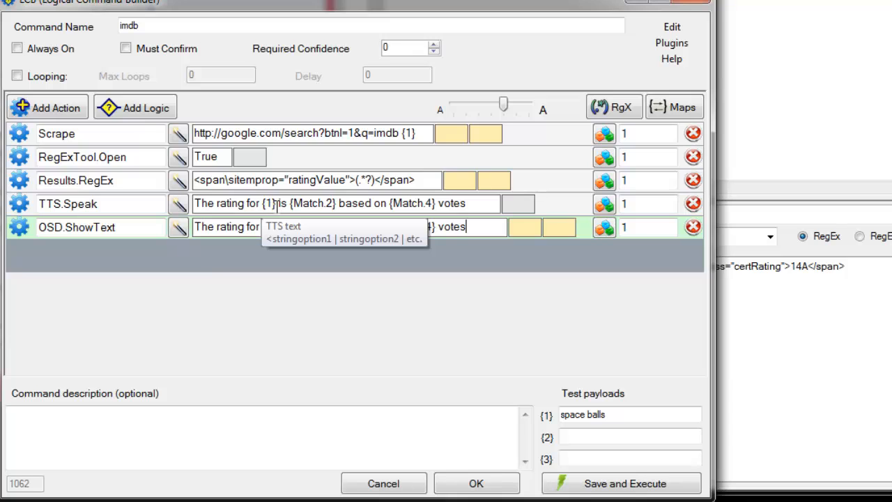
Recheck the ratingValue and ratingCount captures in the match list, and save and execute the command.
{"action": "left_click", "coordinate": [811, 319]}
{"action": "left_click", "coordinate": [497, 312]}
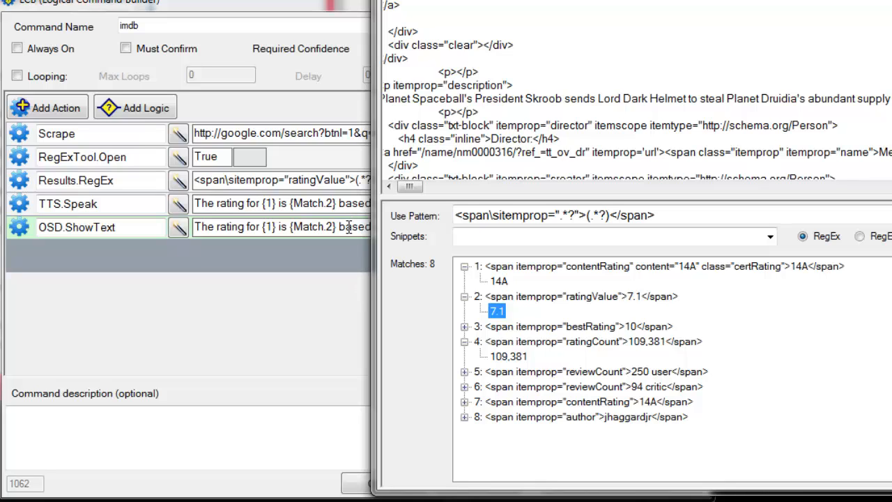
{"action": "left_click", "coordinate": [508, 357]}
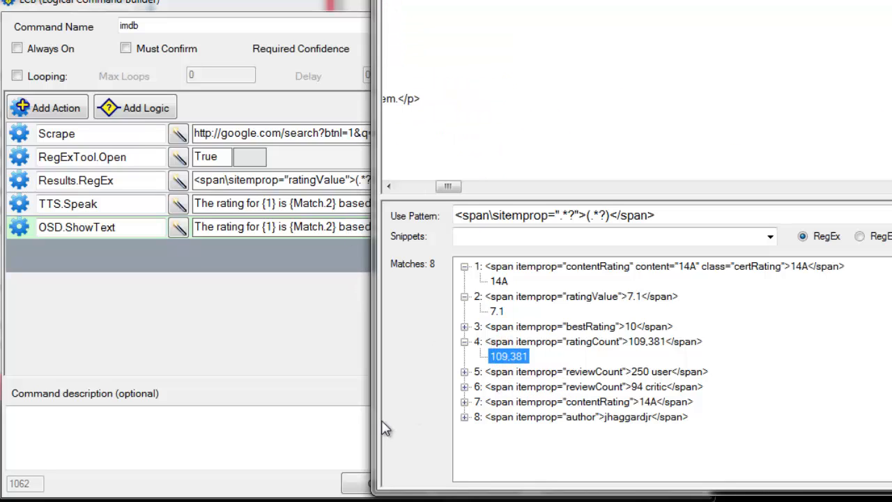
{"action": "left_click", "coordinate": [304, 382]}
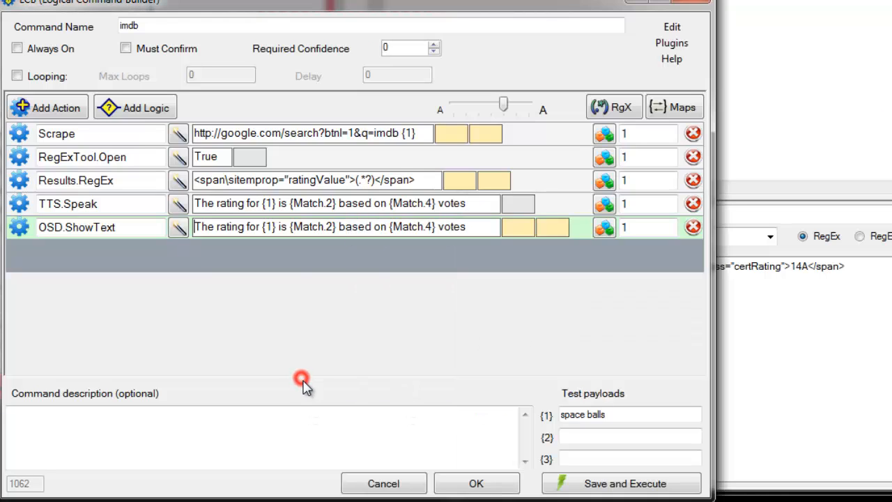
{"action": "left_click", "coordinate": [615, 493]}
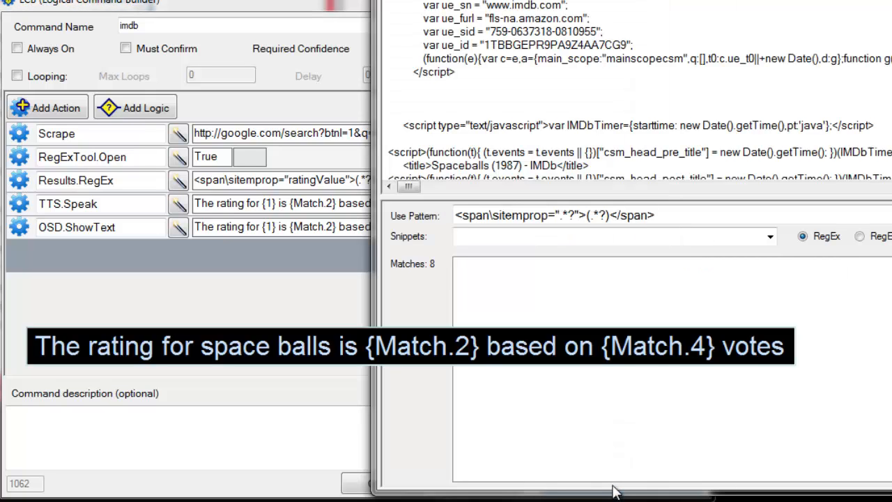
Replace the Results.RegEx pattern with the tested <span\sitemprop=".*?">(.*?)</span> copied from the regex tool, and save and execute the command.
{"action": "left_click", "coordinate": [317, 293]}
{"action": "left_click", "coordinate": [833, 212]}
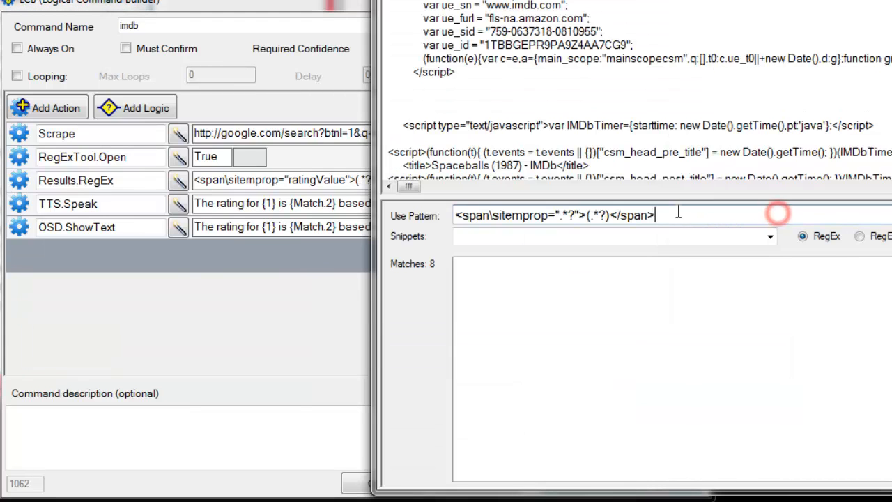
{"action": "left_click_drag", "start_coordinate": [832, 213], "coordinate": [398, 219]}
{"action": "key", "text": "ctrl+c"}
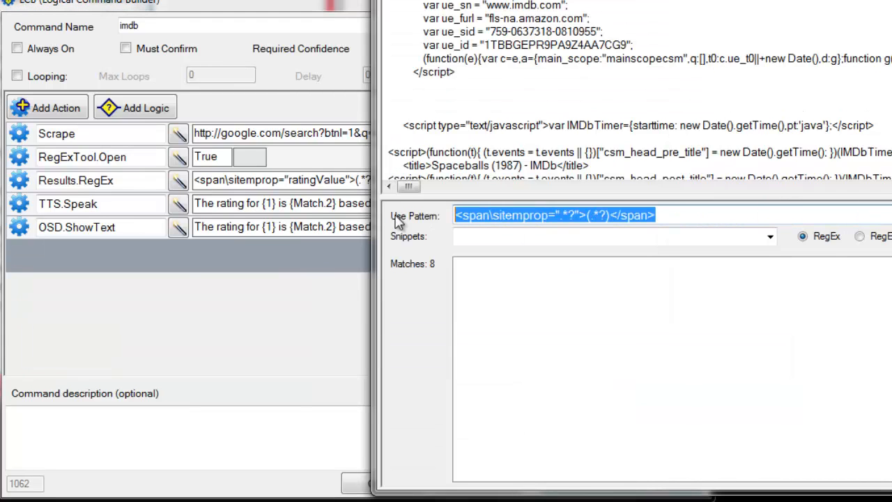
{"action": "left_click", "coordinate": [299, 159]}
{"action": "left_click_drag", "start_coordinate": [430, 179], "coordinate": [190, 180]}
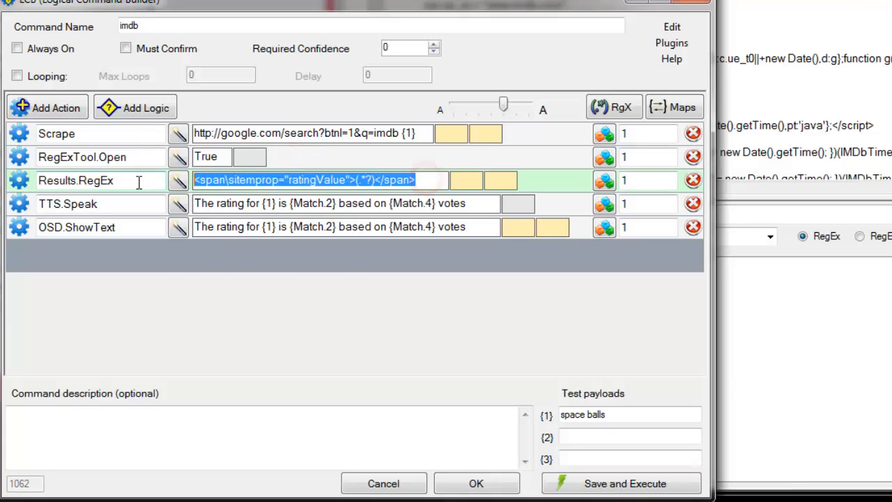
{"action": "key", "text": "ctrl+v"}
{"action": "left_click", "coordinate": [631, 483]}
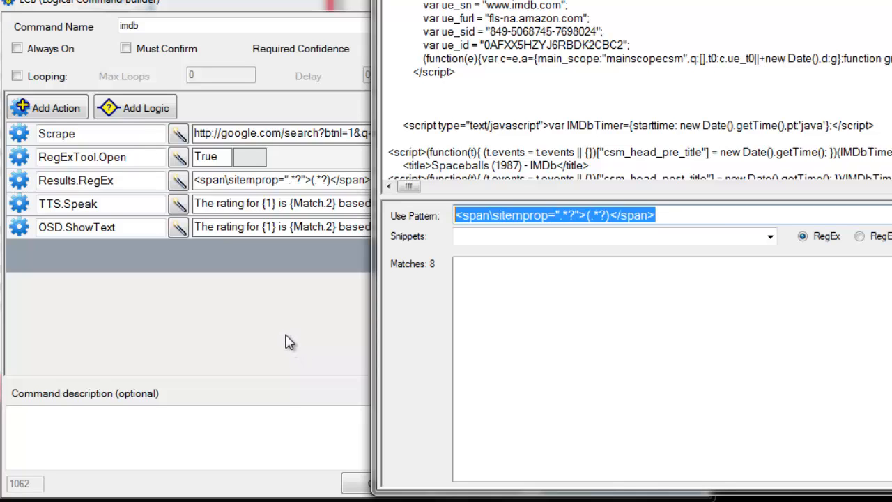
{"action": "left_click", "coordinate": [124, 181]}
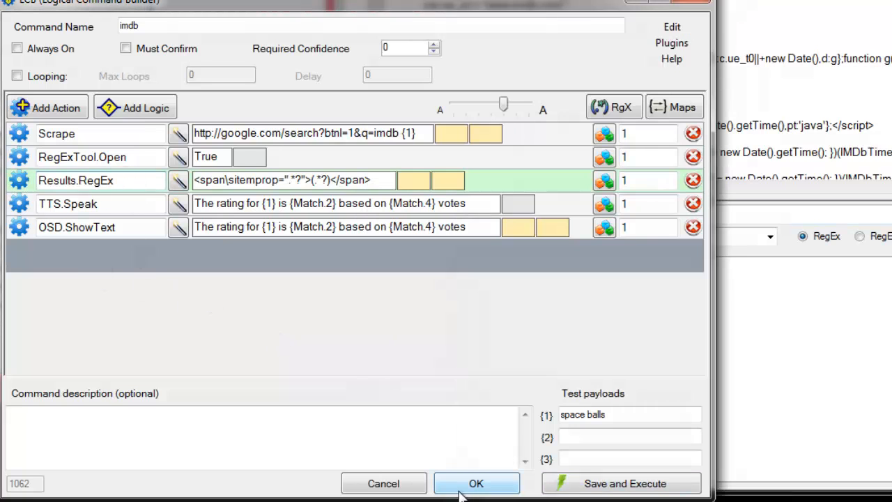